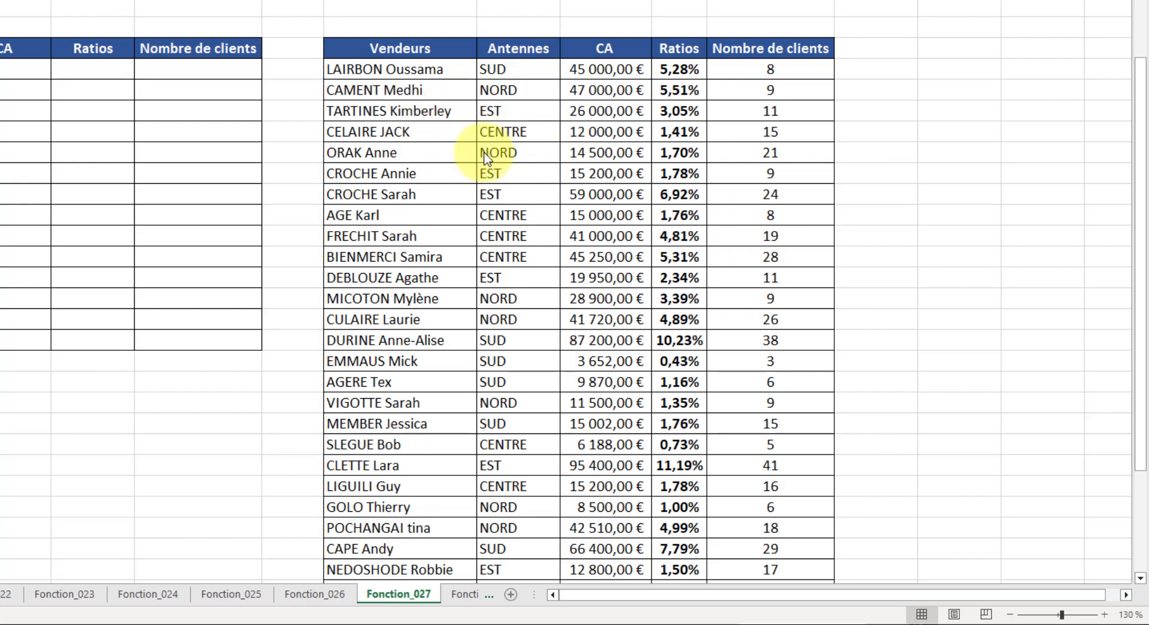
# Step: Turn on filtering for the sales table that starts with the Vendeurs column
pyautogui.click(452, 134)
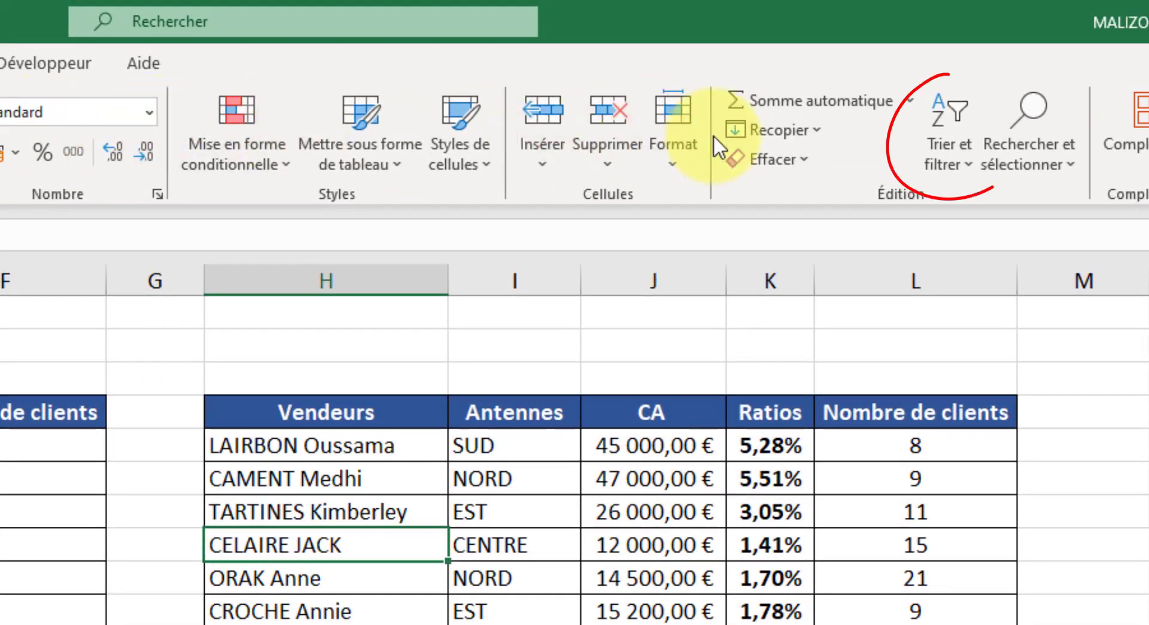
pyautogui.click(964, 161)
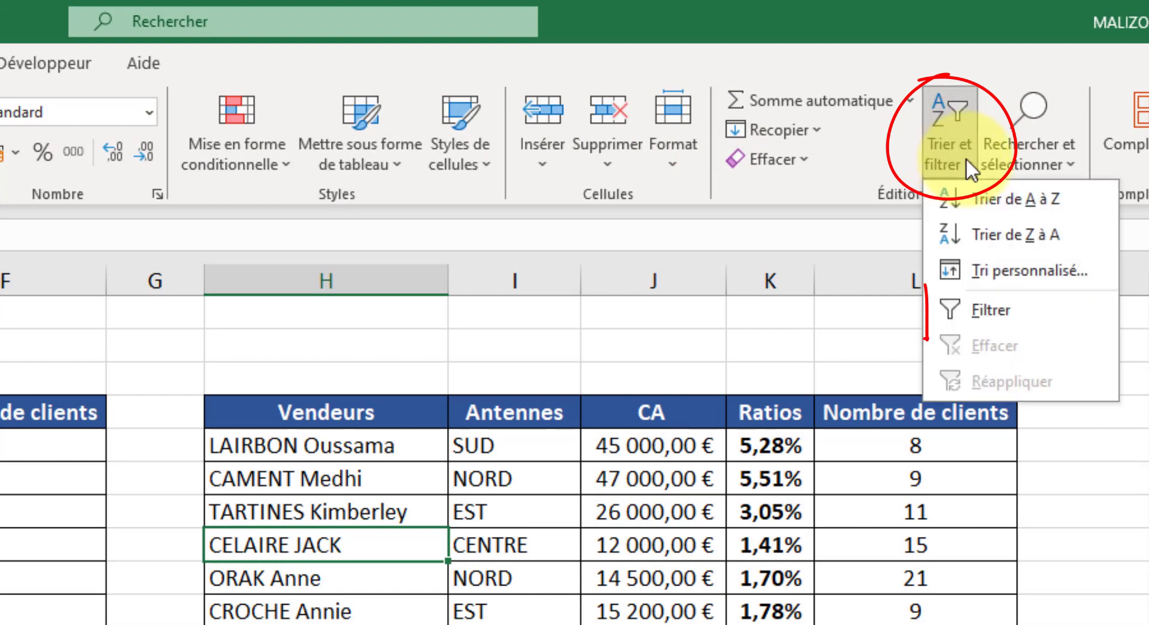
pyautogui.click(983, 307)
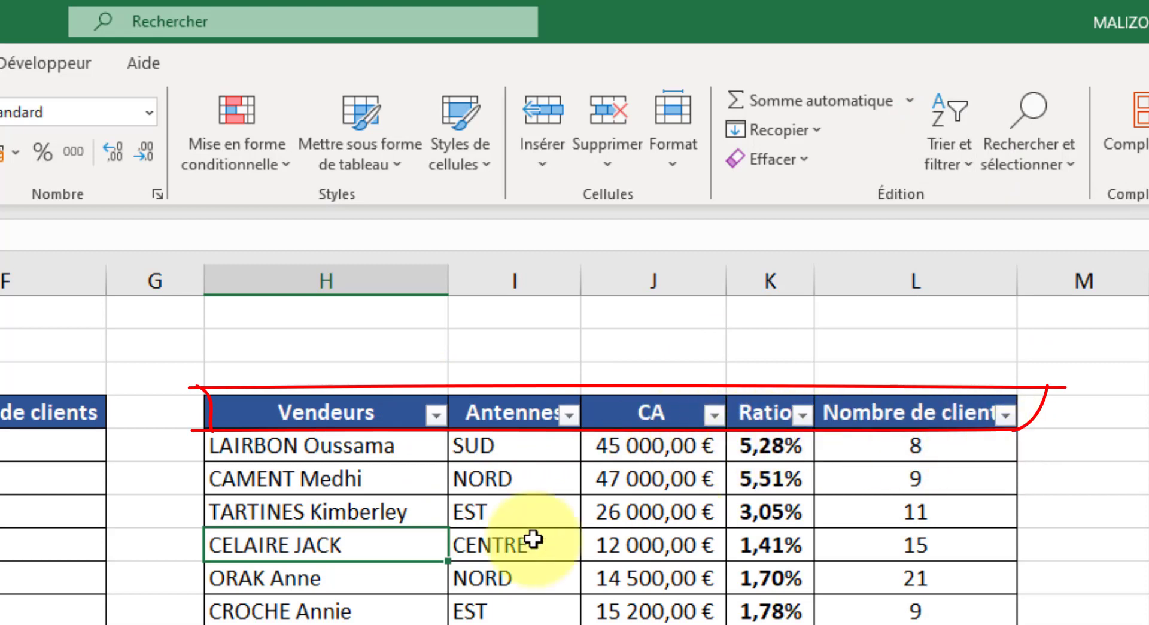
# Step: Filter the Vendeurs column to show only the seller from the table's second data row
pyautogui.click(437, 414)
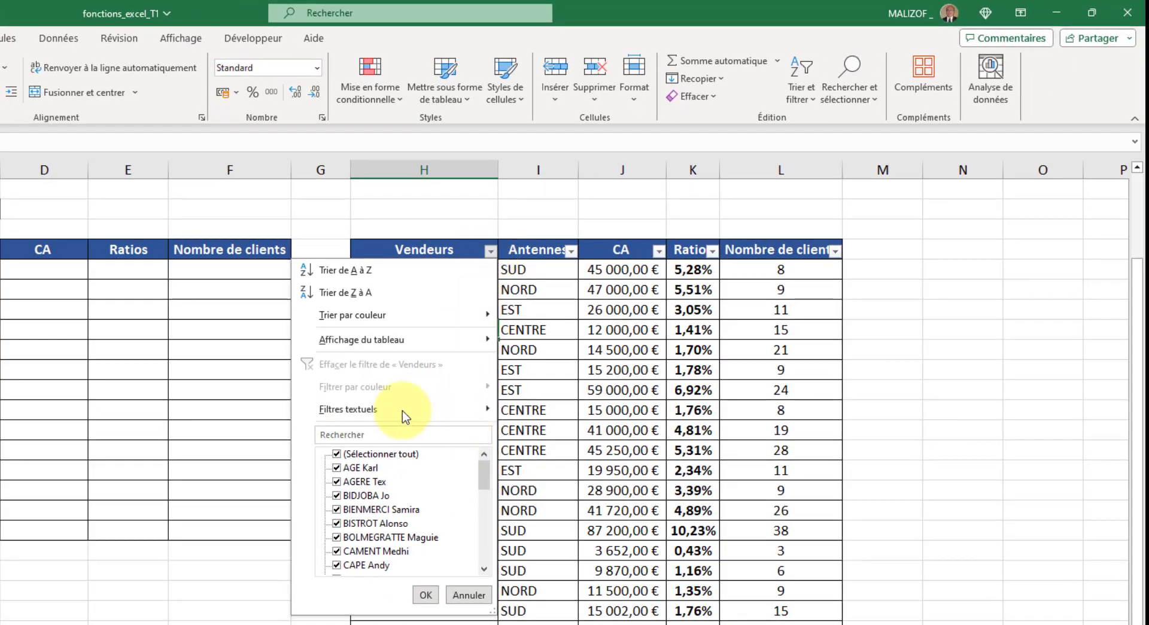
pyautogui.click(337, 454)
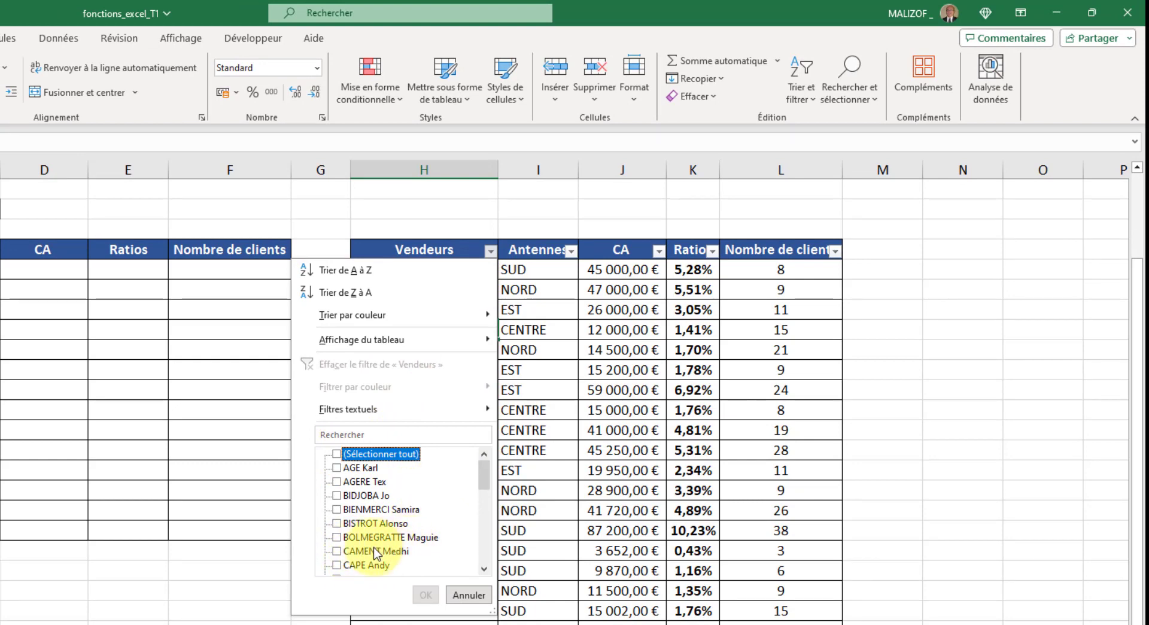
pyautogui.click(337, 551)
pyautogui.click(426, 595)
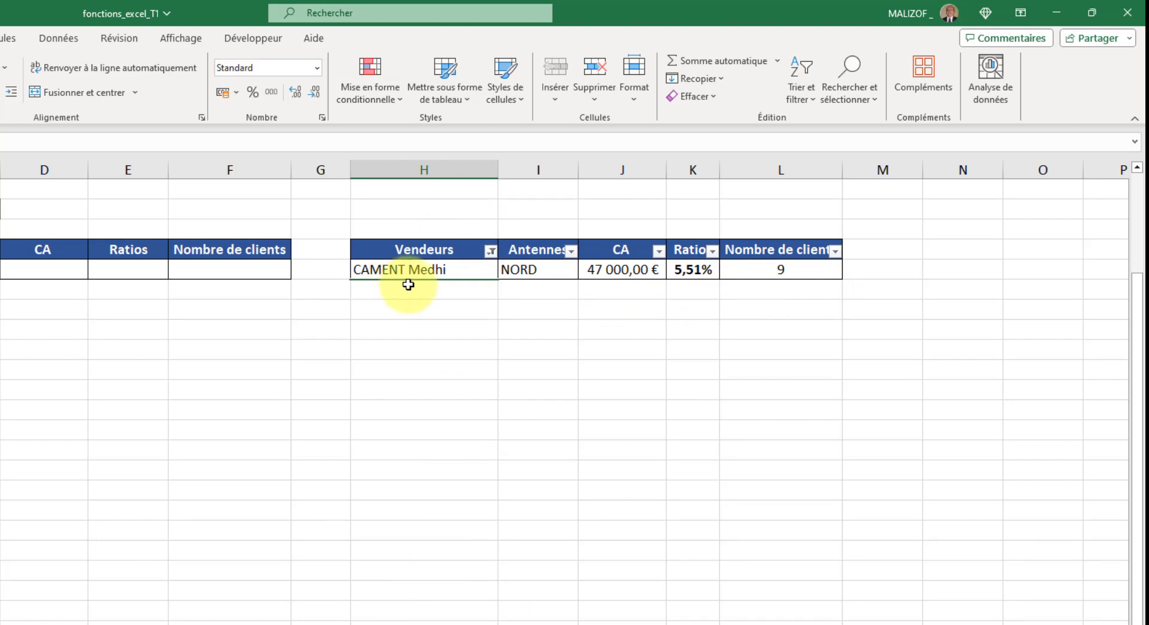
# Step: Change the Vendeurs filter to show only the seller from the table's first data row
pyautogui.click(491, 249)
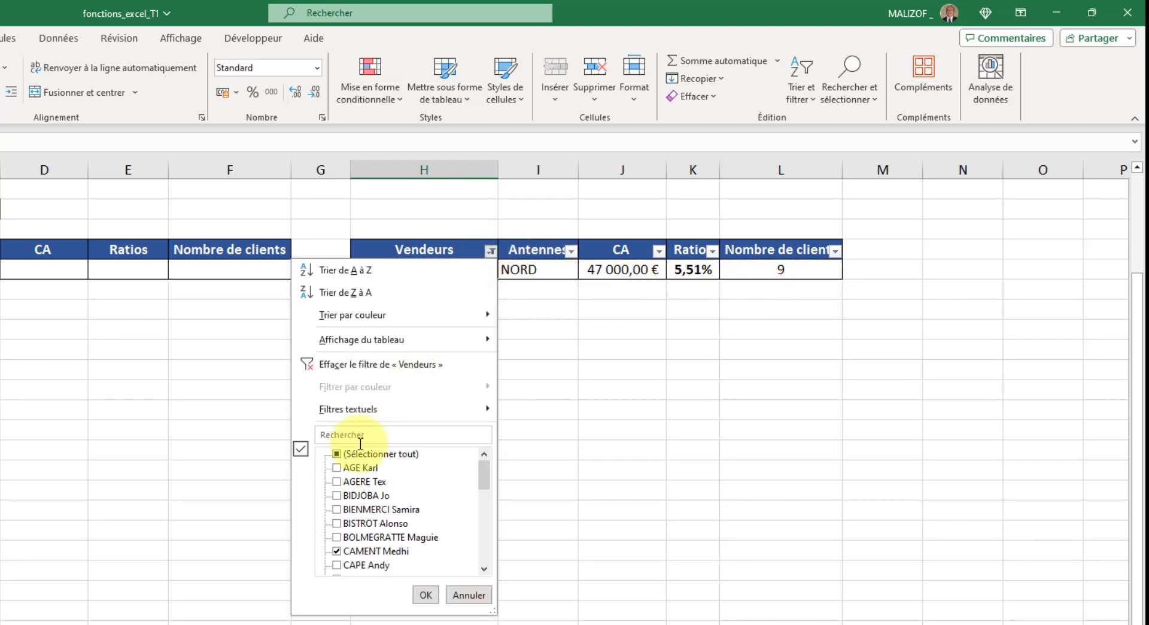
pyautogui.click(342, 554)
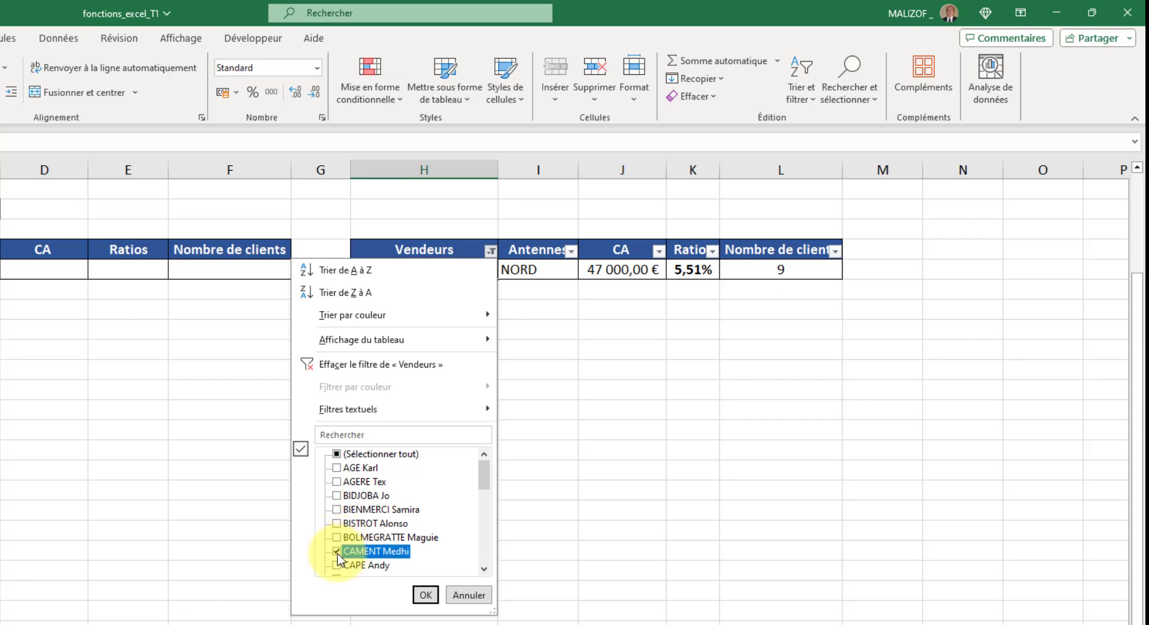
pyautogui.moveTo(487, 473); pyautogui.dragTo(473, 528)
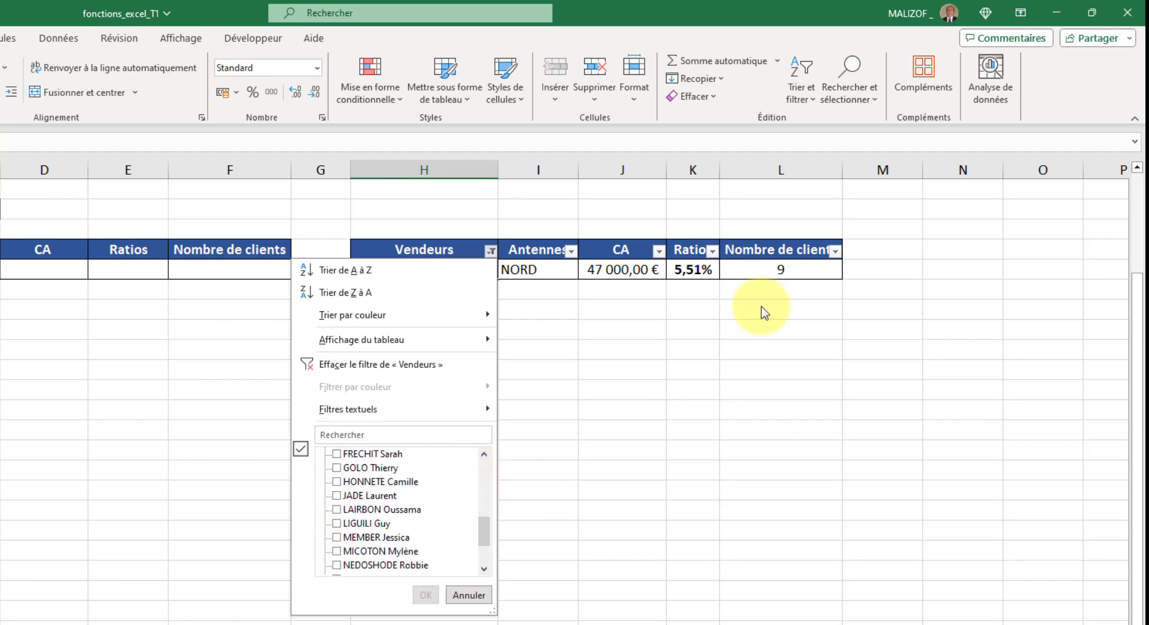
pyautogui.click(337, 509)
pyautogui.click(426, 595)
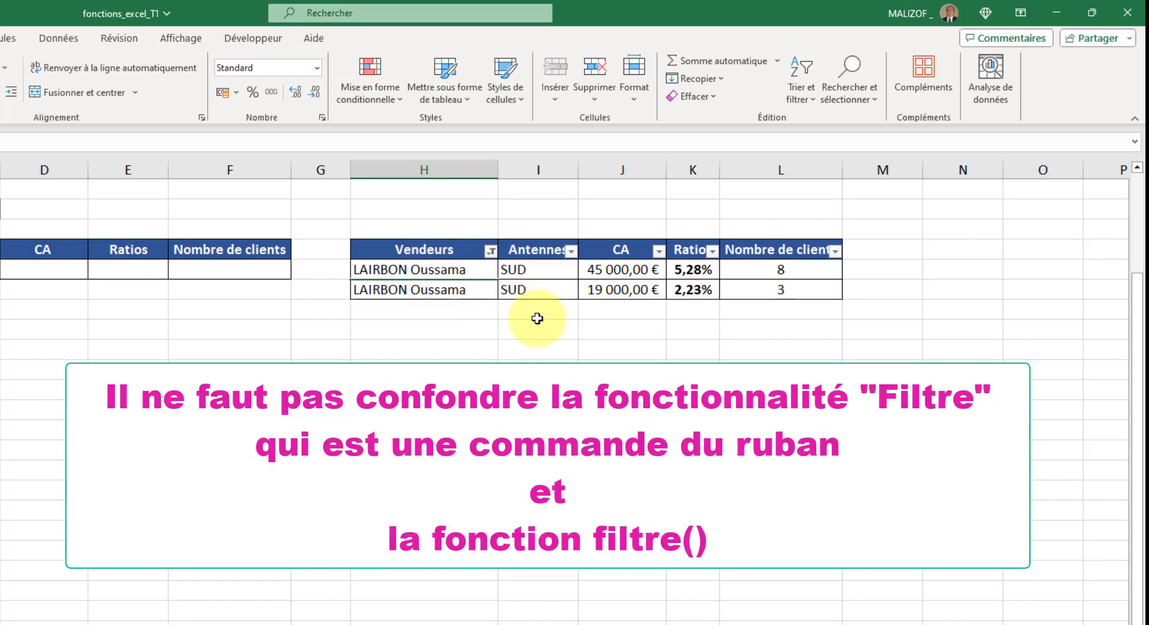
# Step: Reselect all sellers in the Vendeurs filter and turn off filtering for the sales table
pyautogui.click(491, 252)
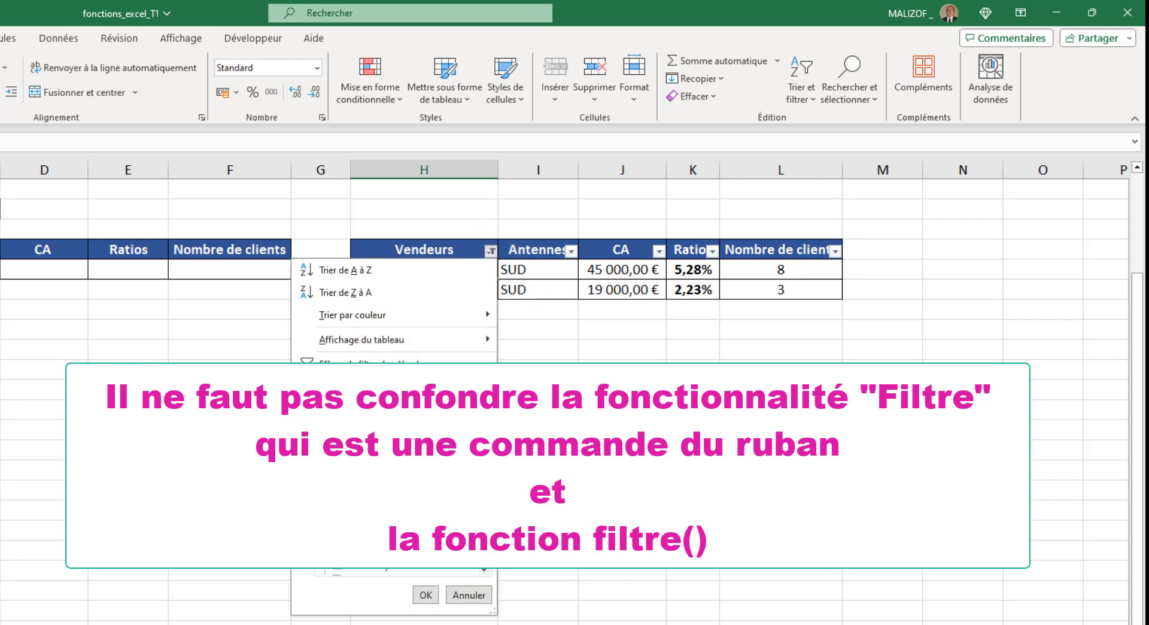
pyautogui.click(337, 451)
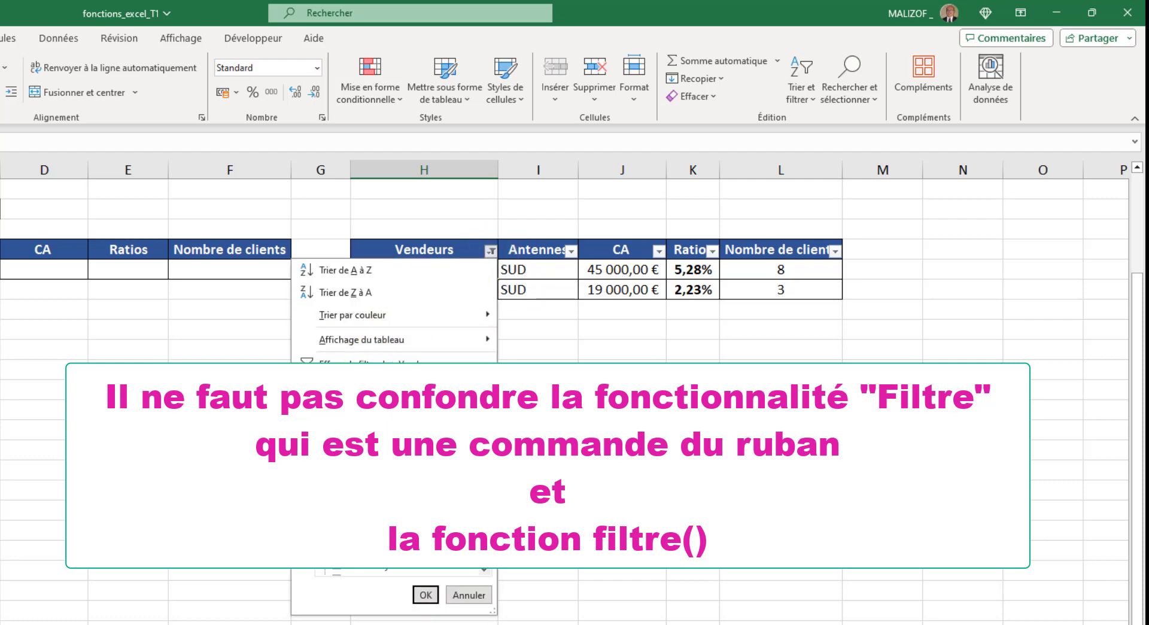
pyautogui.click(425, 594)
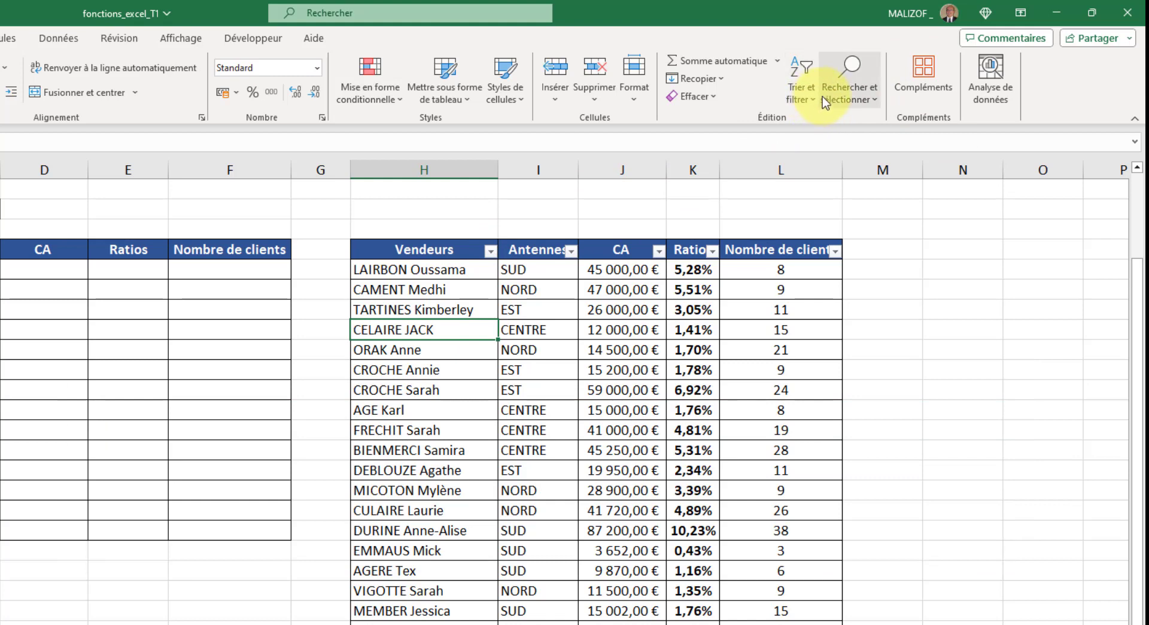
pyautogui.click(801, 94)
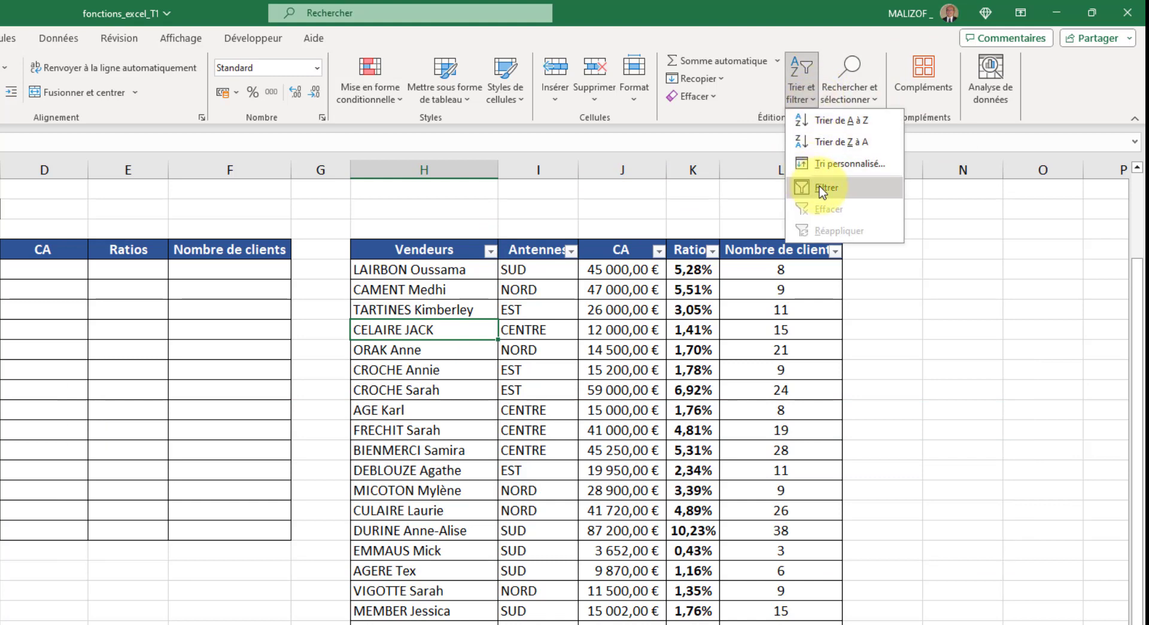
pyautogui.click(820, 188)
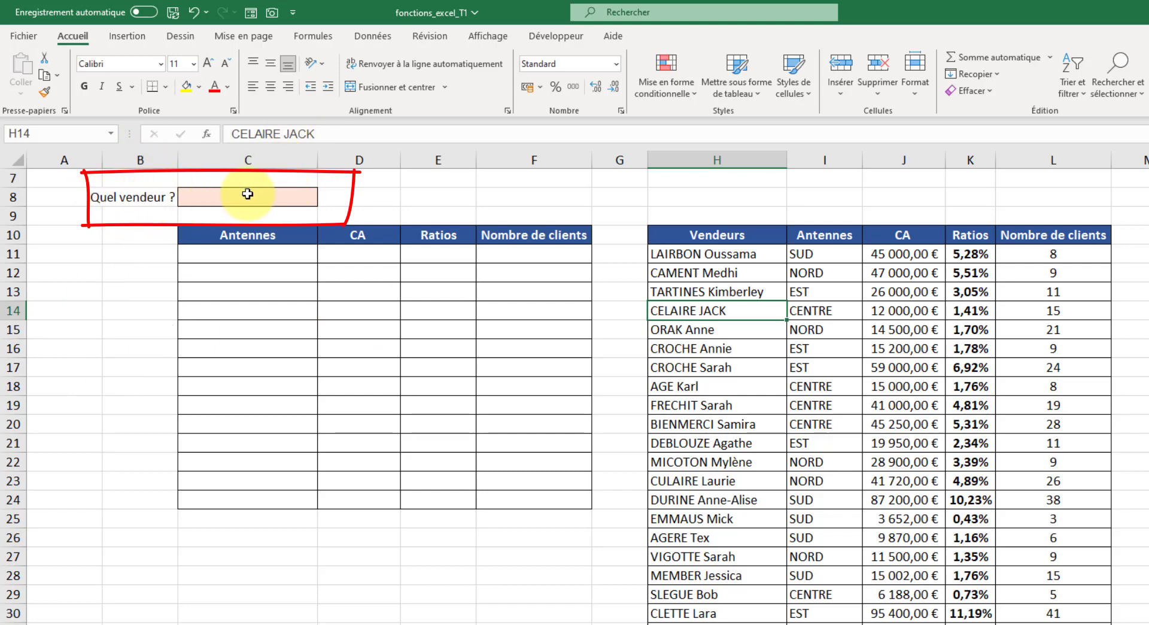
# Step: Examine the seller choices offered in cell C8 beside "Quel vendeur ?" without picking one
pyautogui.click(266, 197)
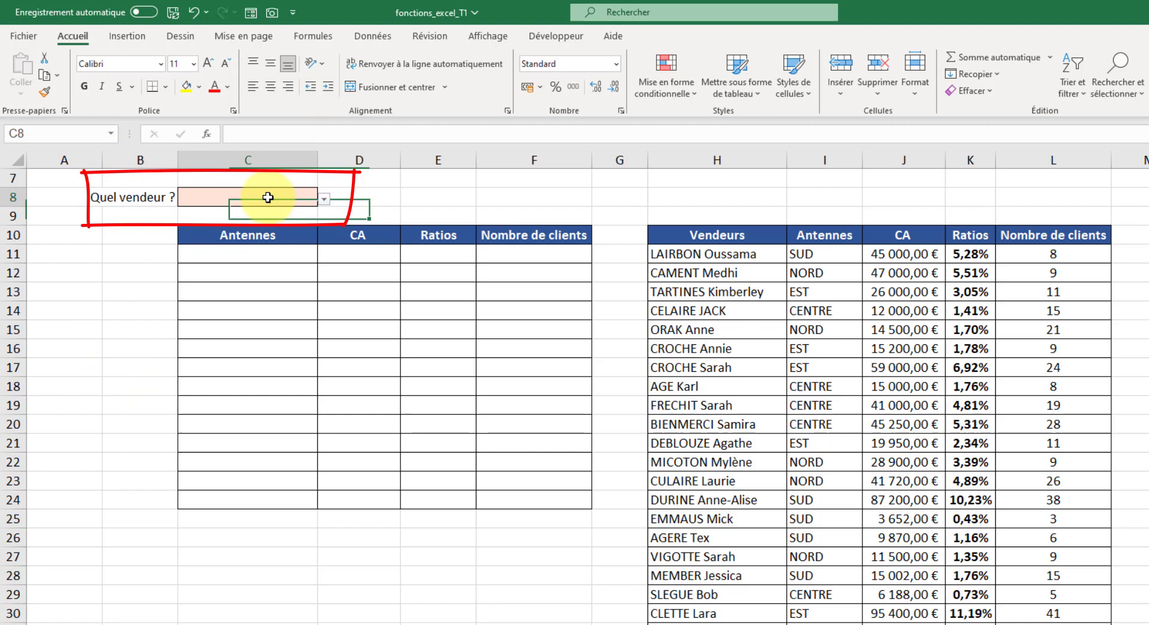
pyautogui.click(325, 199)
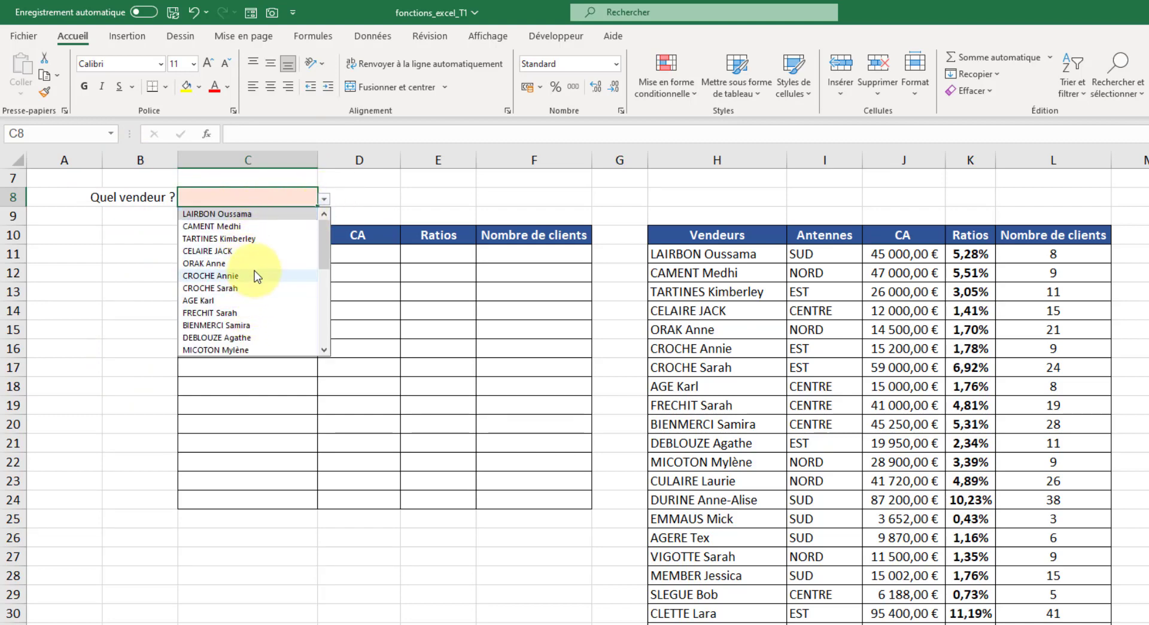
pyautogui.scroll(-2, 256, 275)
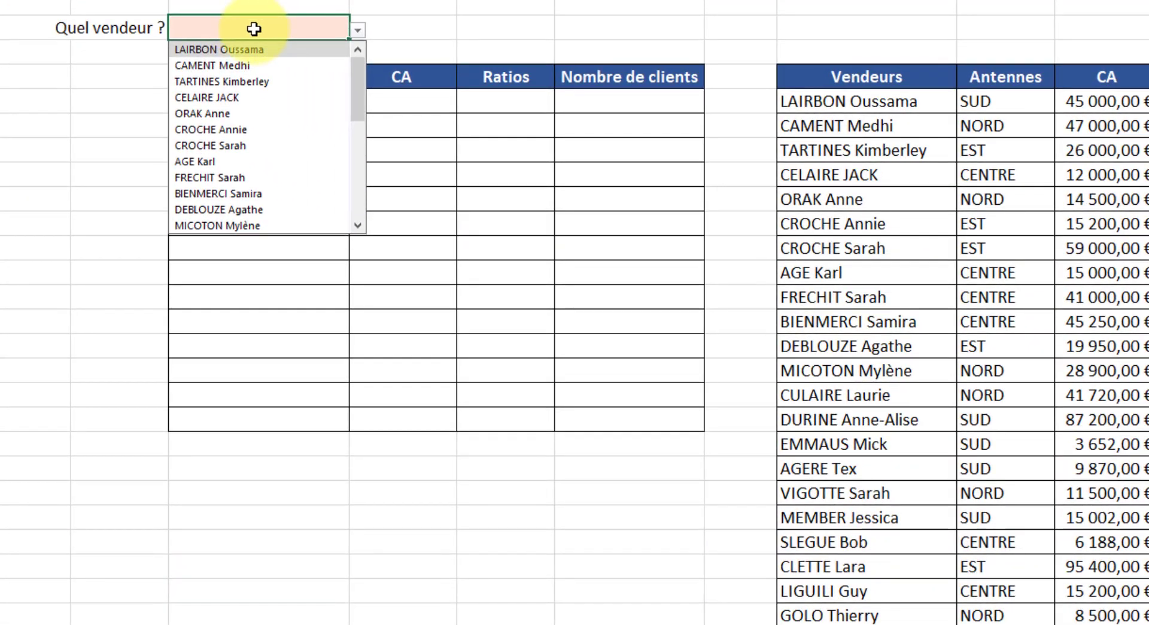
pyautogui.click(401, 26)
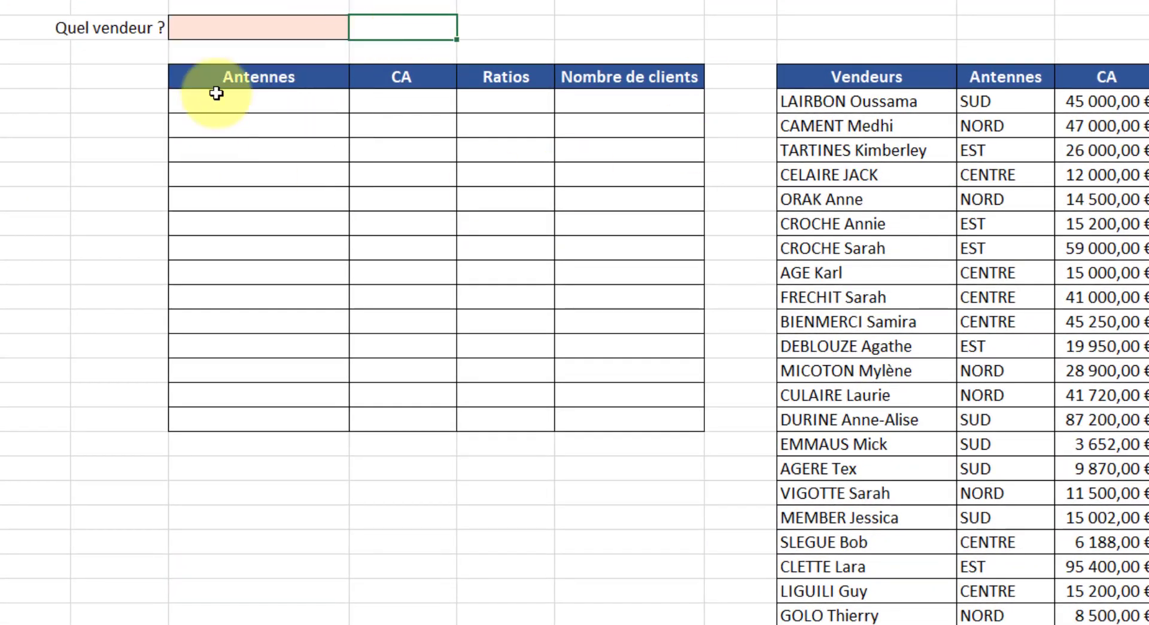
# Step: Start a FILTRE formula in the first cell under Antennes with I11:L41 as the array to return
pyautogui.click(272, 98)
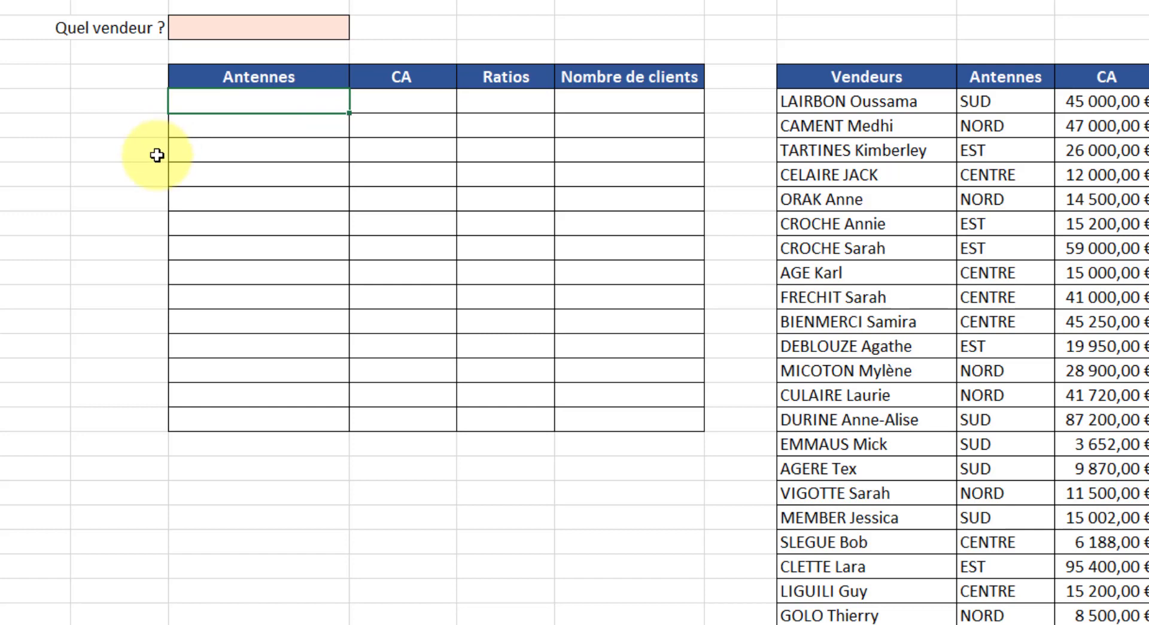
pyautogui.write('=filtr')
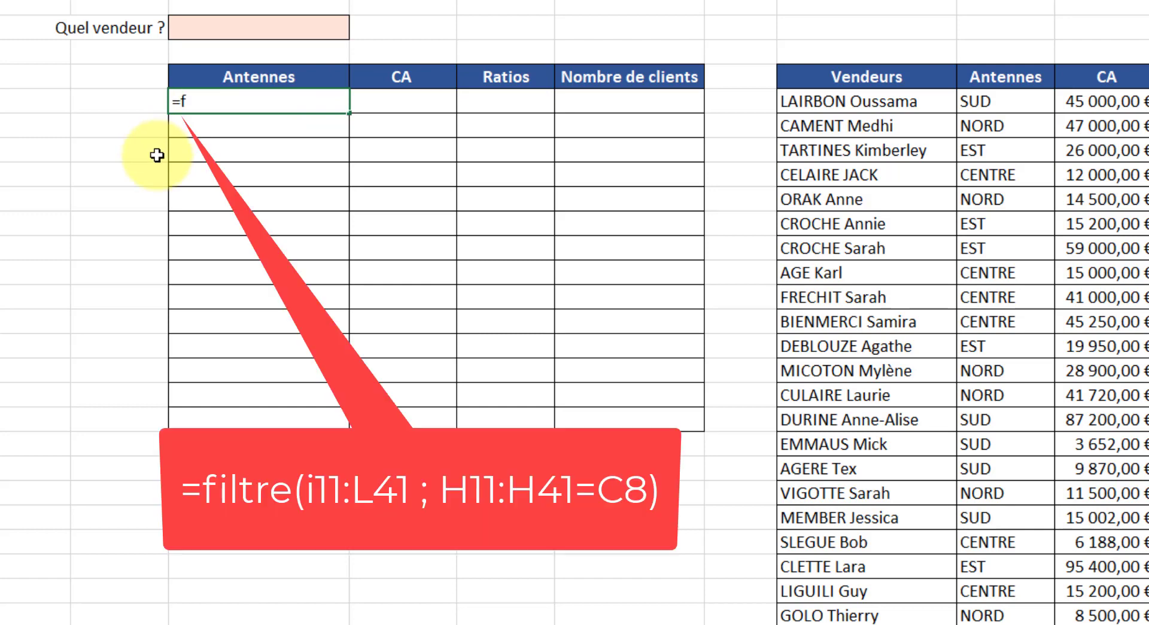
pyautogui.write('e(')
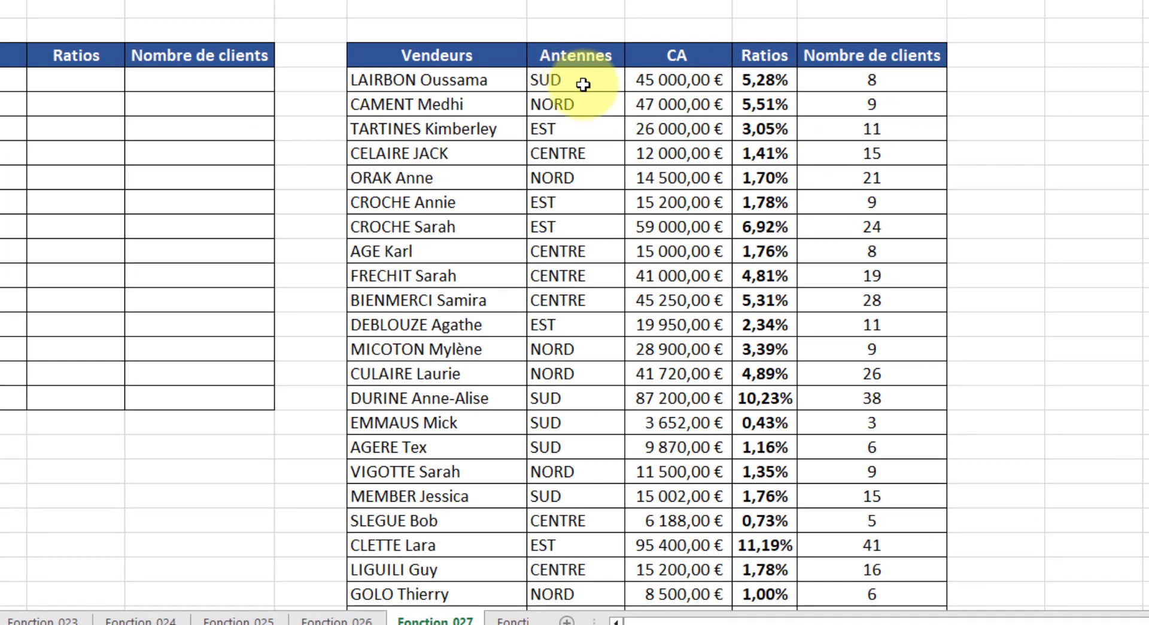
pyautogui.moveTo(584, 85); pyautogui.dragTo(885, 564)
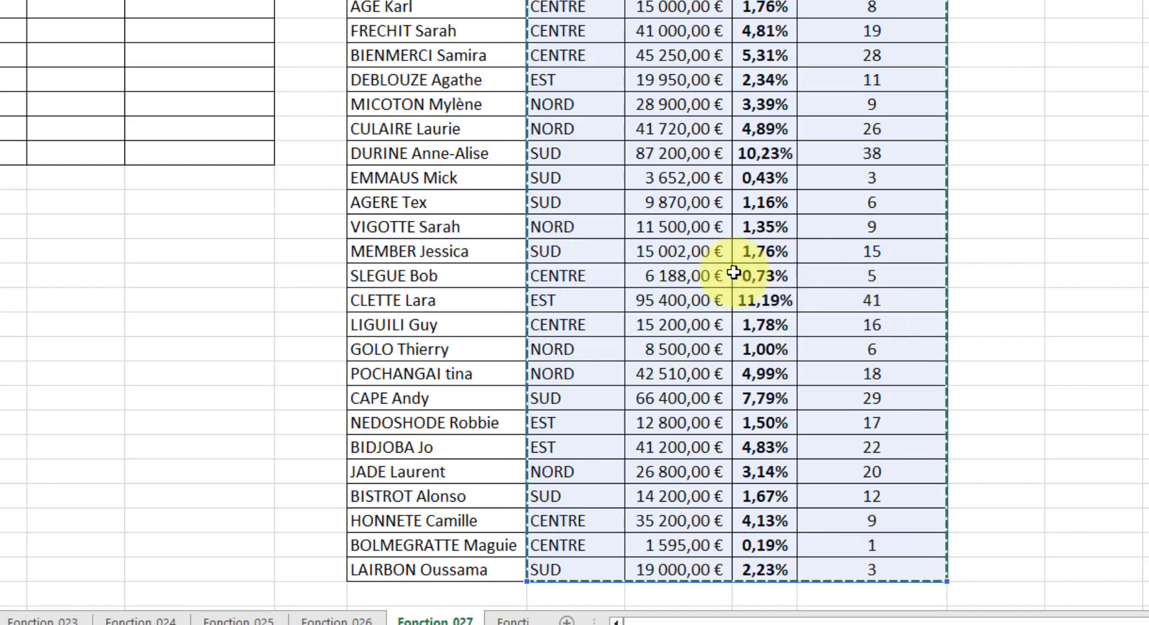
pyautogui.scroll(3, 748, 275)
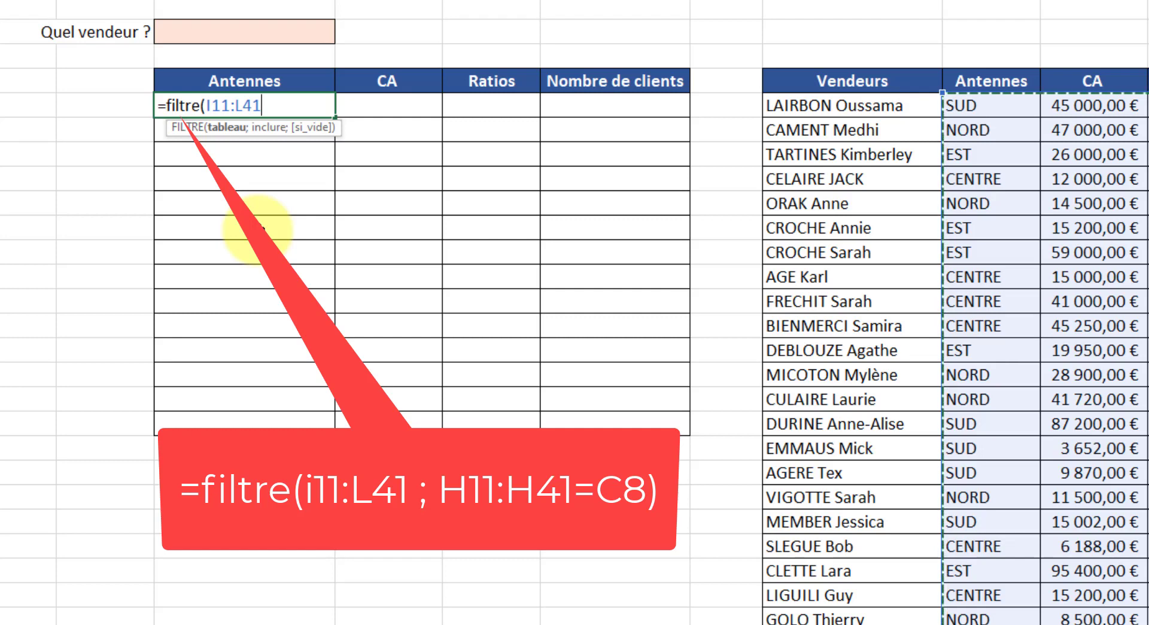
# Step: Complete the FILTRE formula with the condition H11:H41=C8 and validate it
pyautogui.write(';')
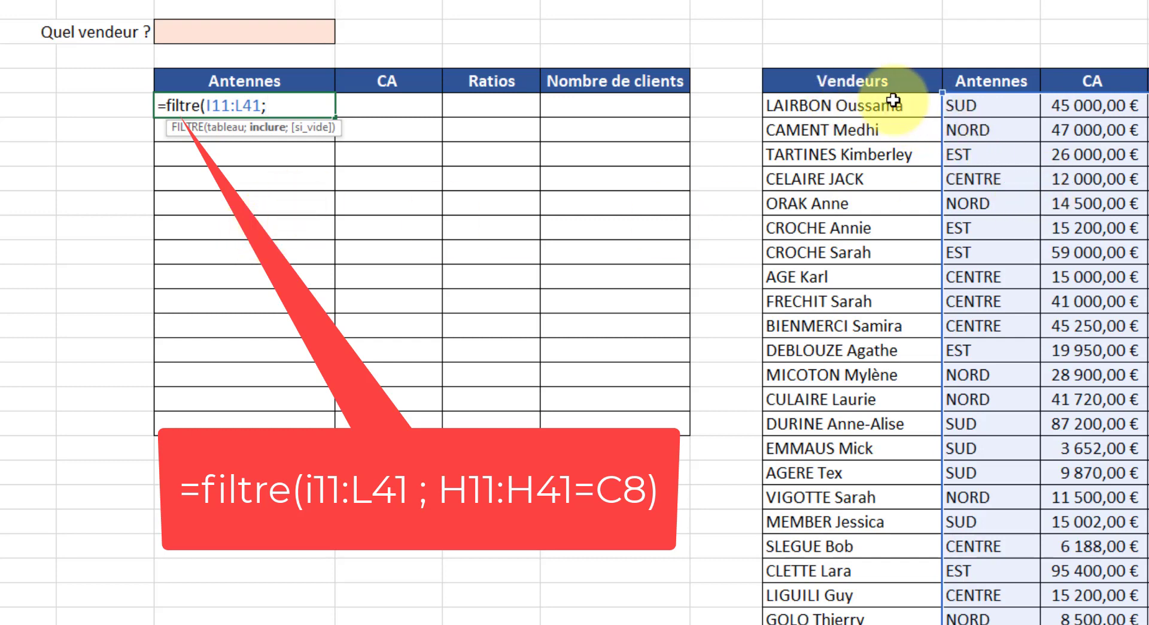
pyautogui.moveTo(897, 106); pyautogui.dragTo(916, 604)
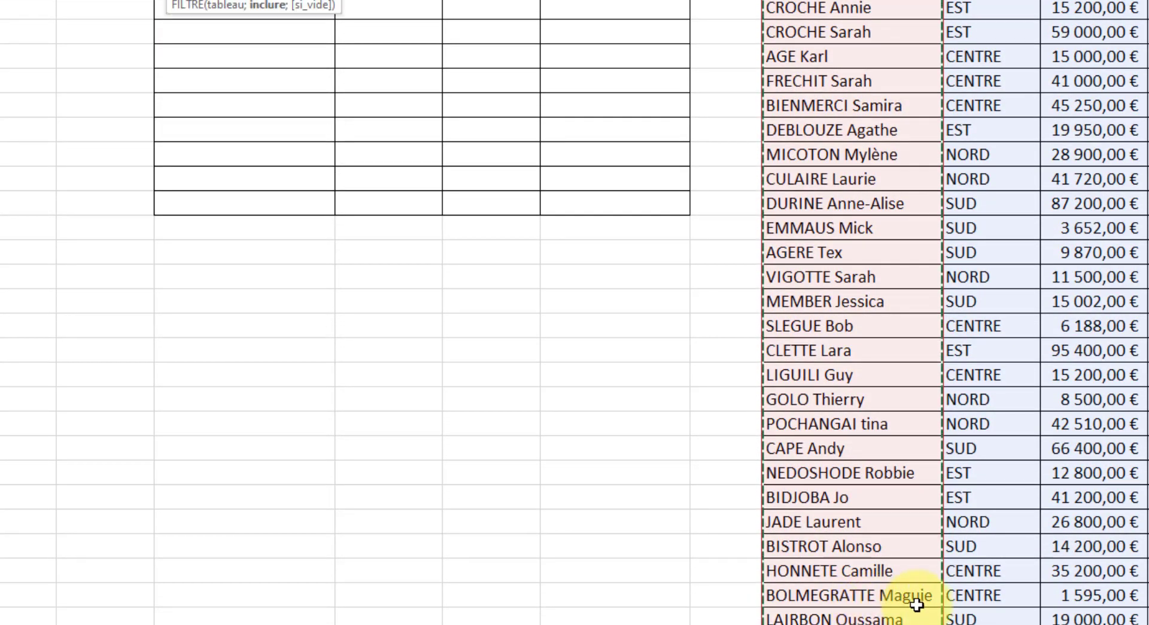
pyautogui.scroll(3, 805, 521)
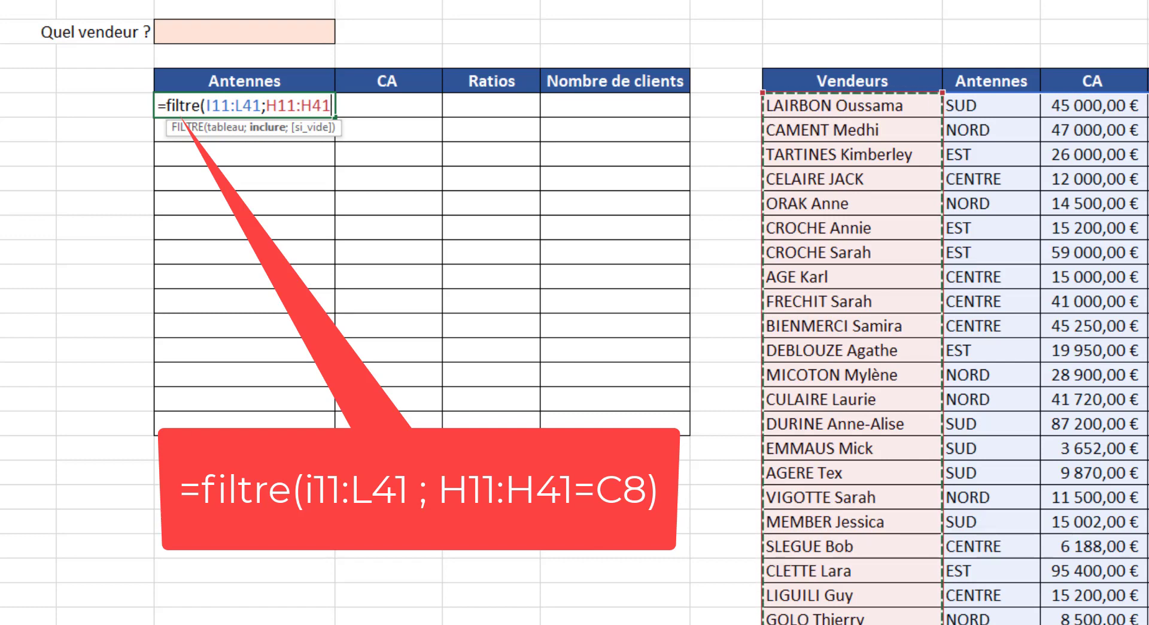
pyautogui.click(335, 2)
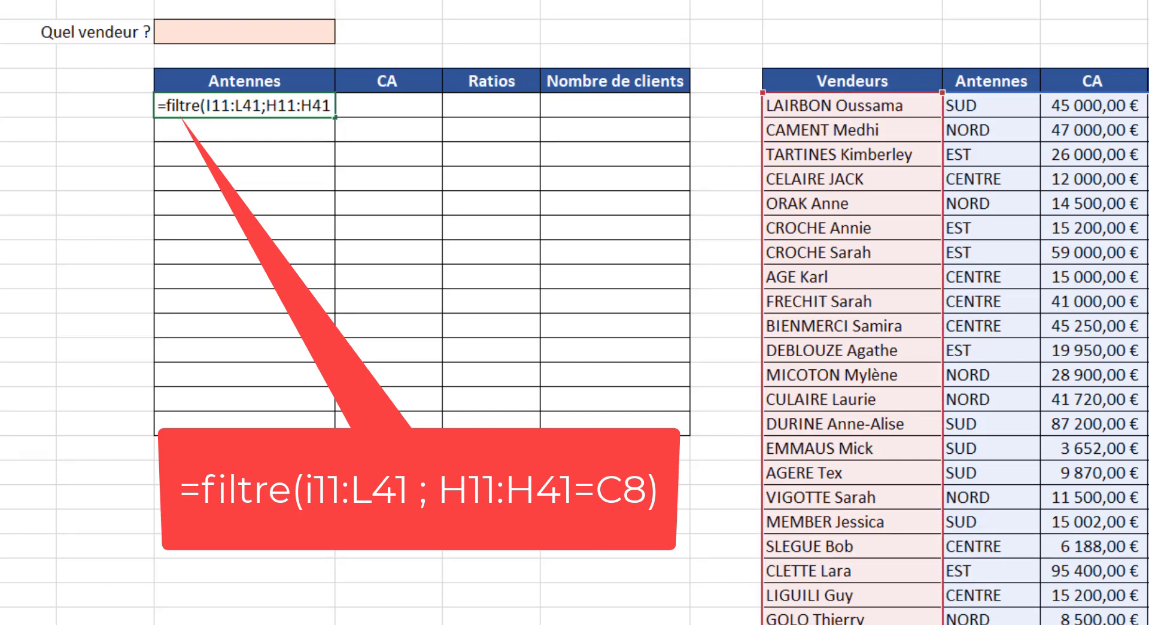
pyautogui.write('=')
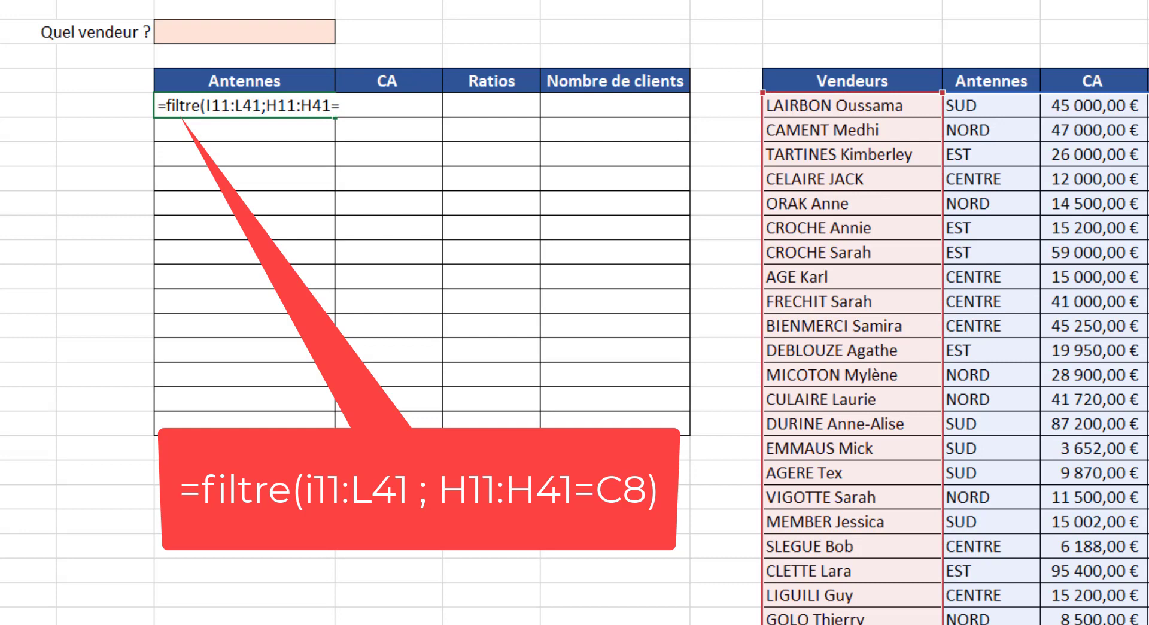
pyautogui.click(267, 31)
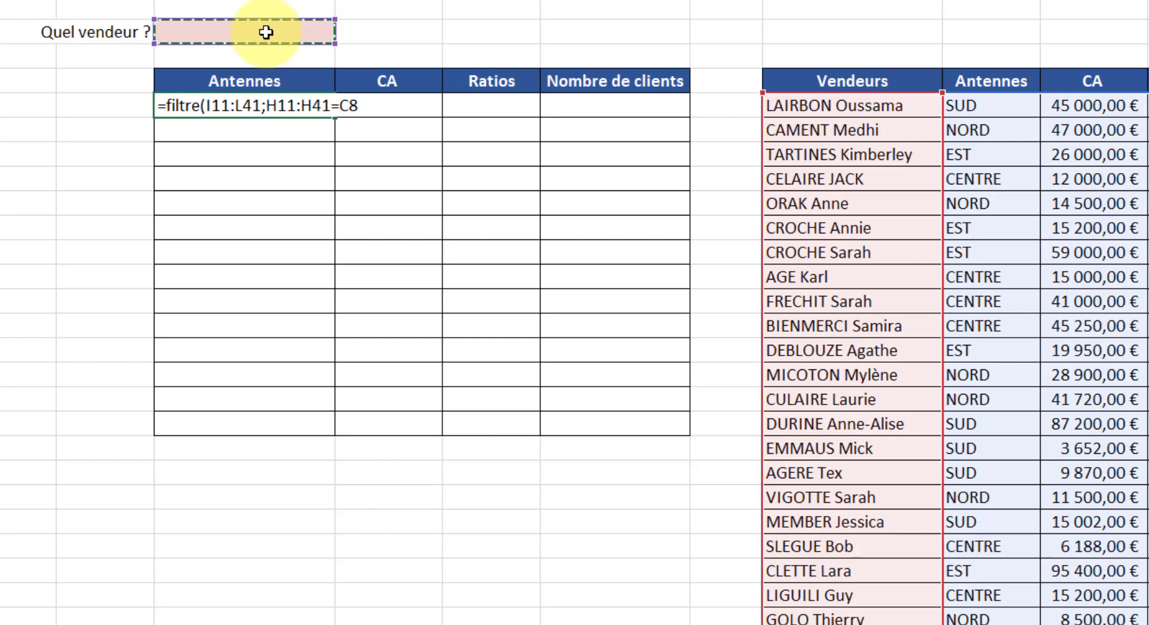
pyautogui.write(')')
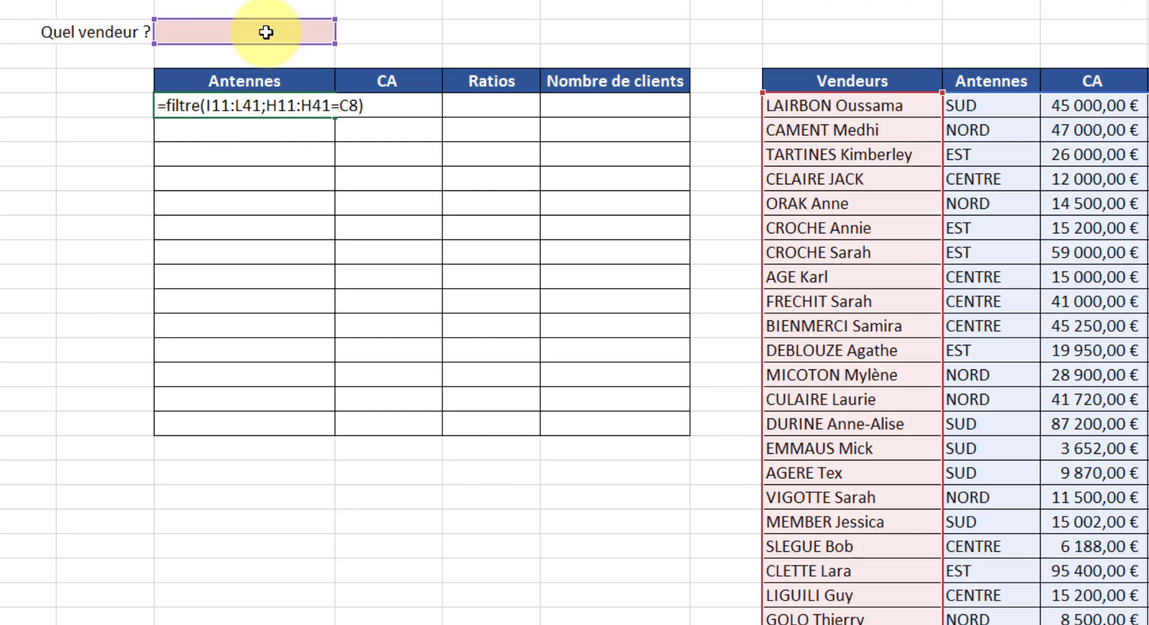
pyautogui.hotkey('ctrl', 'Return')
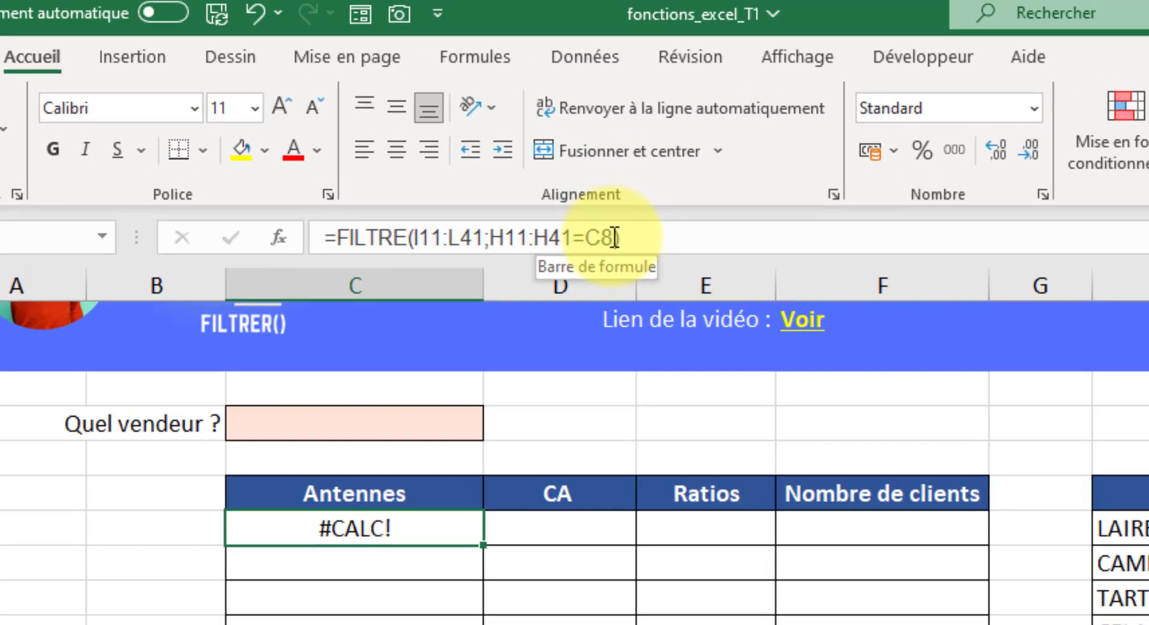
# Step: Add an empty string "" as the si_vide argument of the FILTRE formula and validate it
pyautogui.click(617, 246)
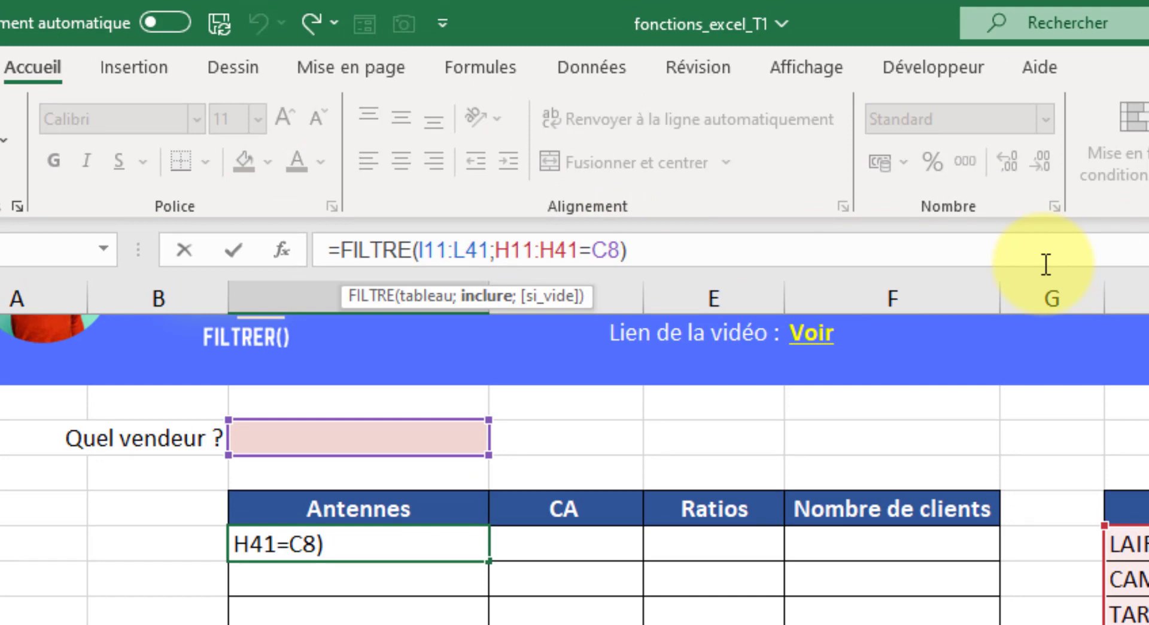
pyautogui.write(';')
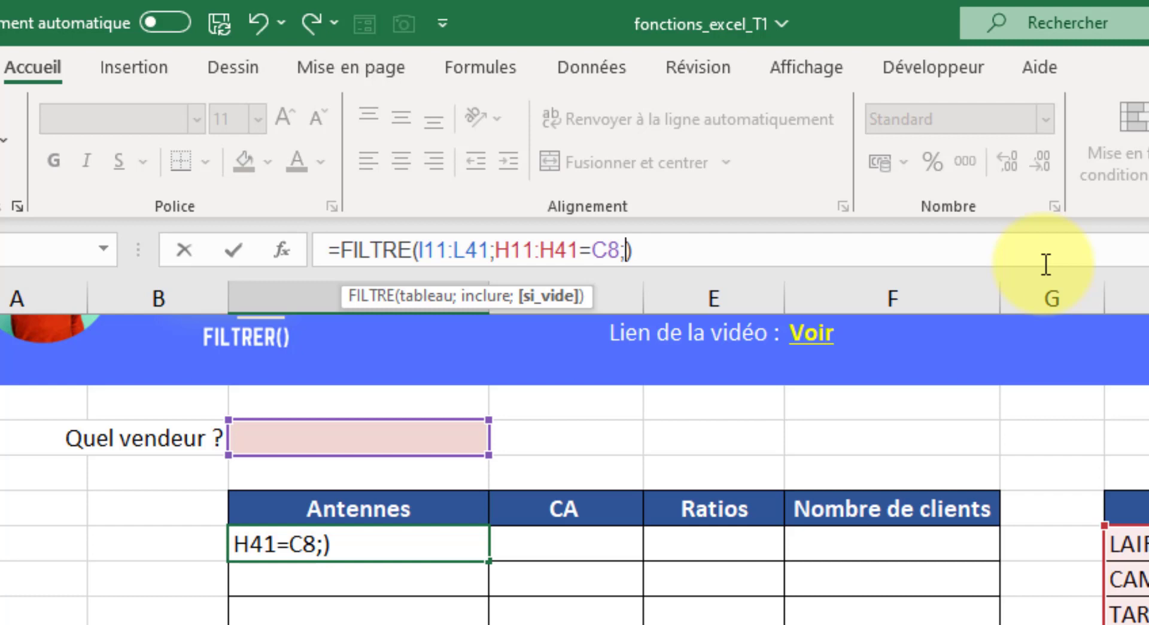
pyautogui.write('""')
pyautogui.click(241, 250)
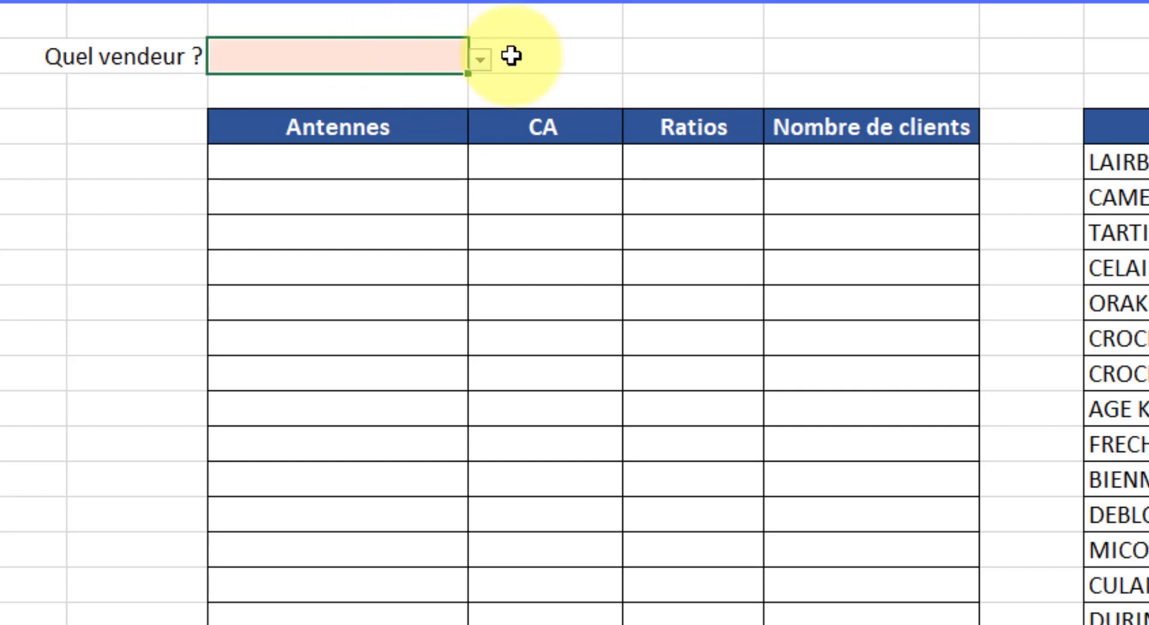
# Step: Choose the second seller offered in cell C8 beside "Quel vendeur ?" to try out the FILTRE formula
pyautogui.click(480, 61)
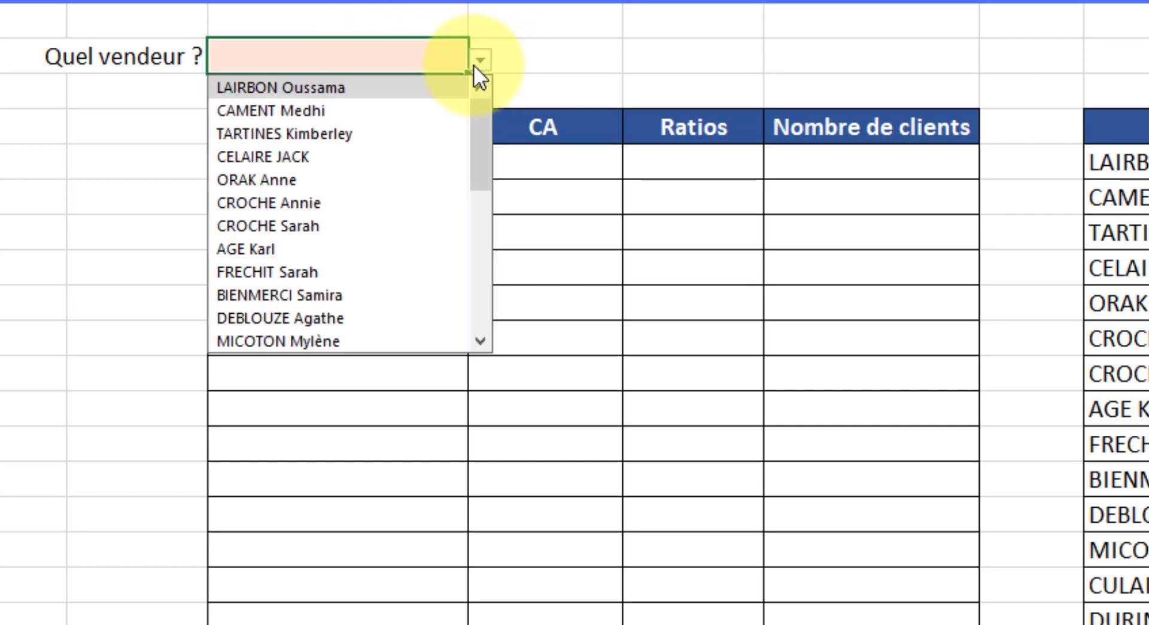
pyautogui.click(304, 110)
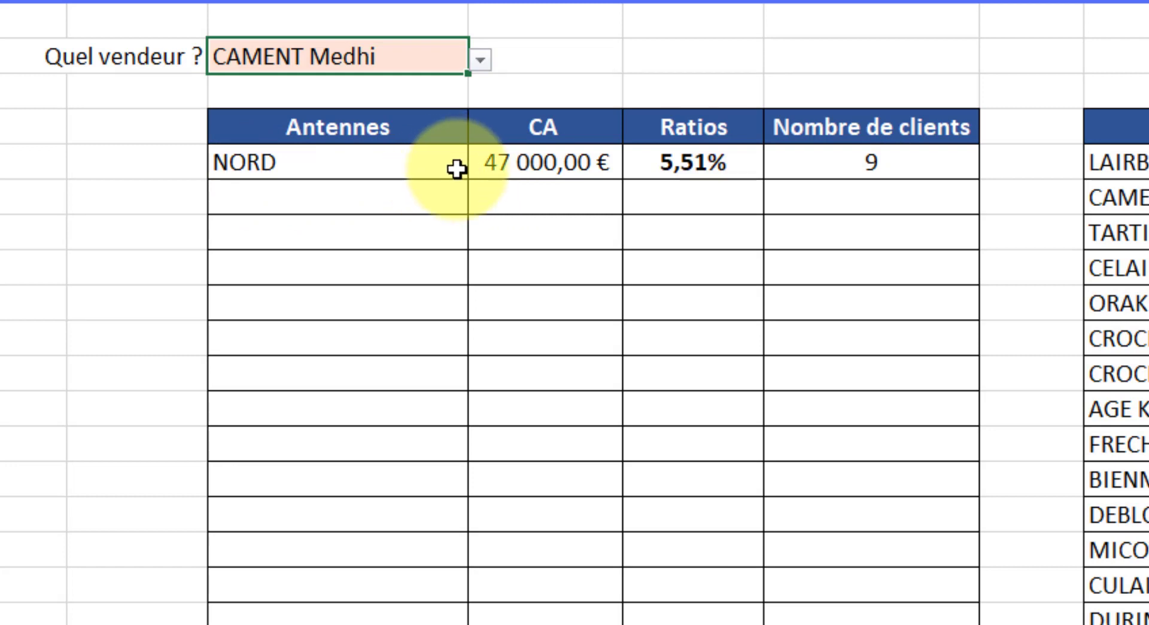
# Step: Inspect the FILTRE formula behind each cell of the first result row, from Antennes to Nombre de clients and back
pyautogui.click(355, 169)
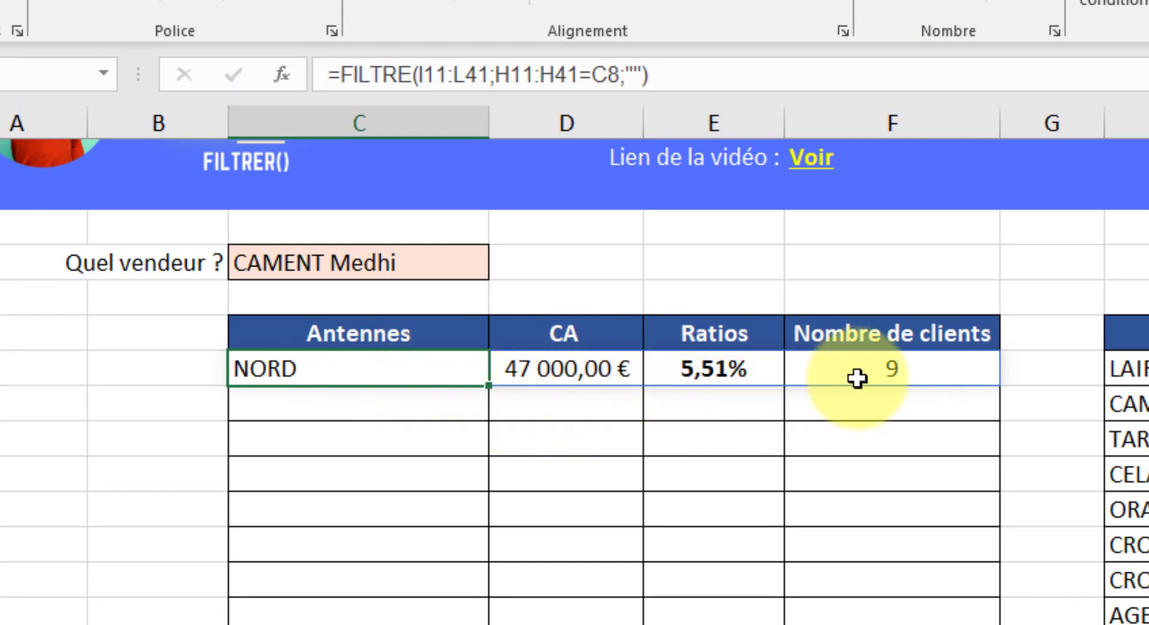
pyautogui.click(598, 362)
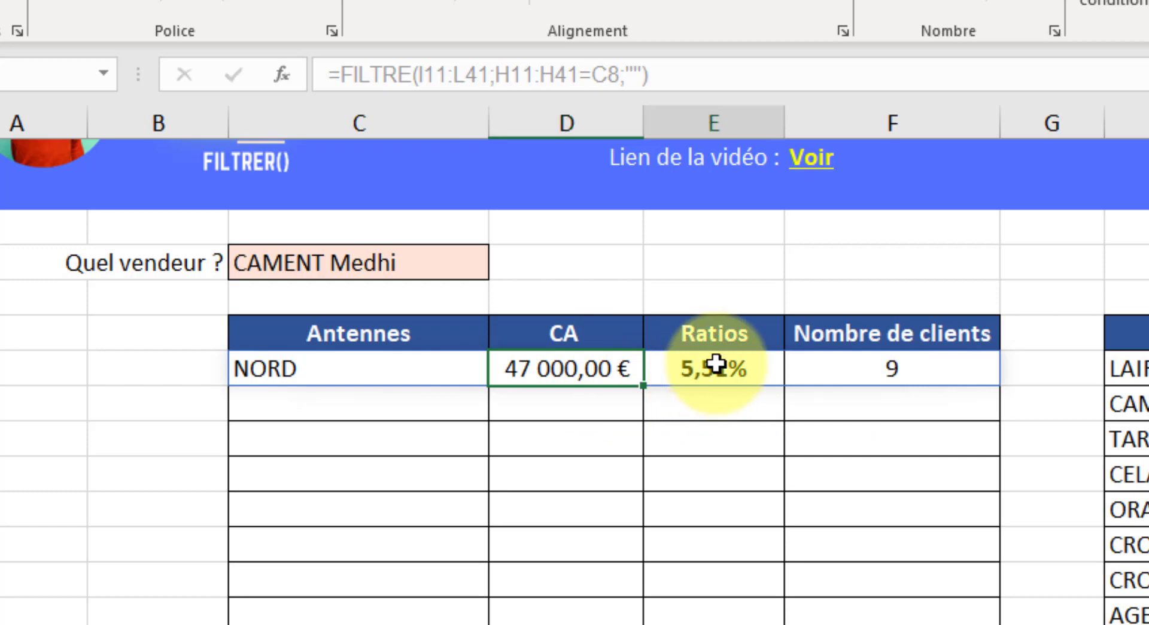
pyautogui.click(716, 364)
pyautogui.click(816, 374)
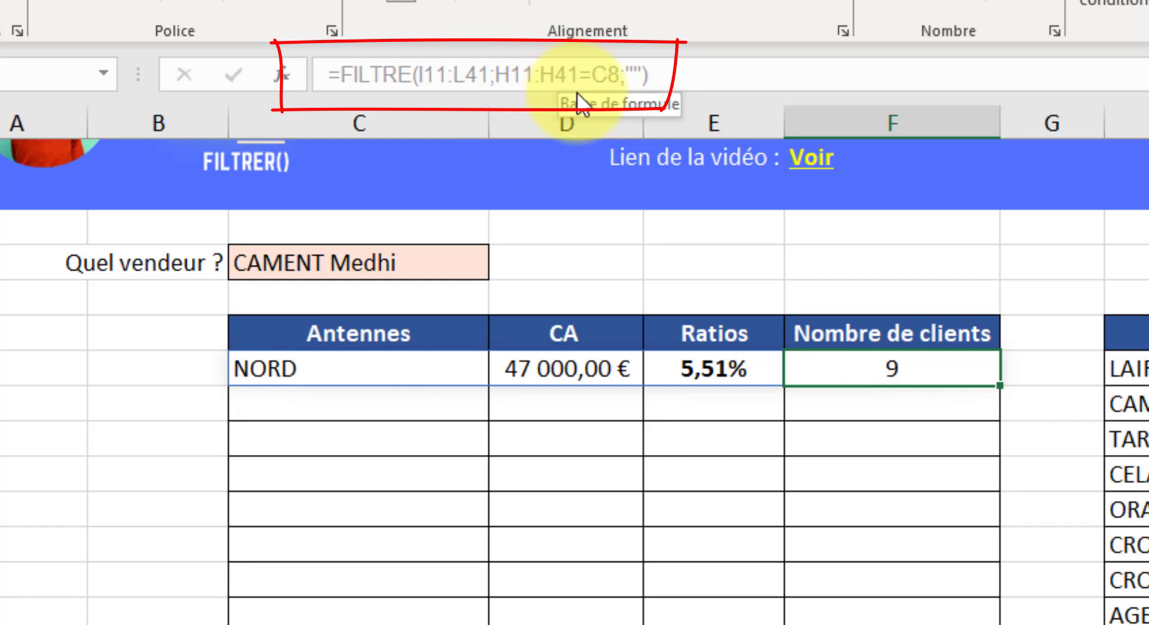
pyautogui.click(729, 371)
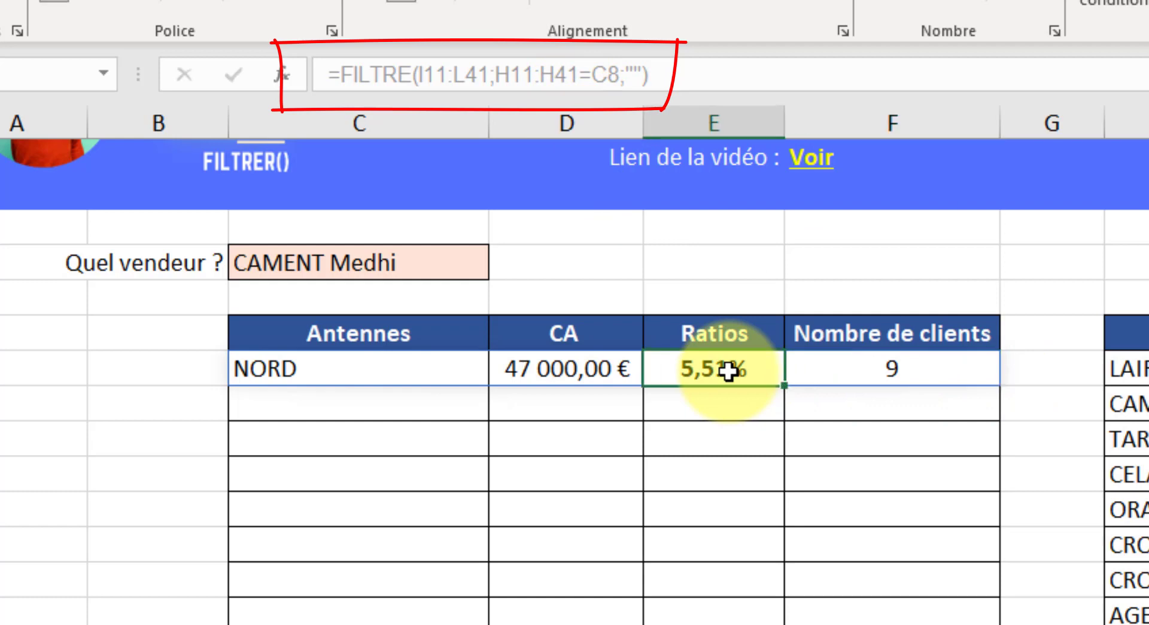
pyautogui.click(563, 366)
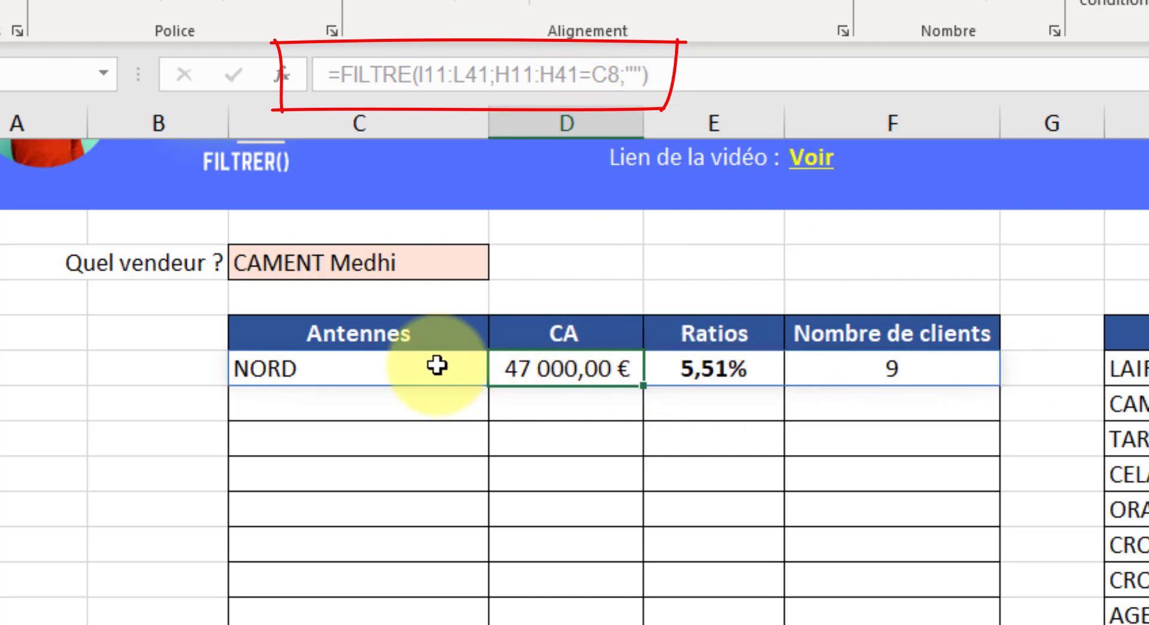
pyautogui.click(391, 372)
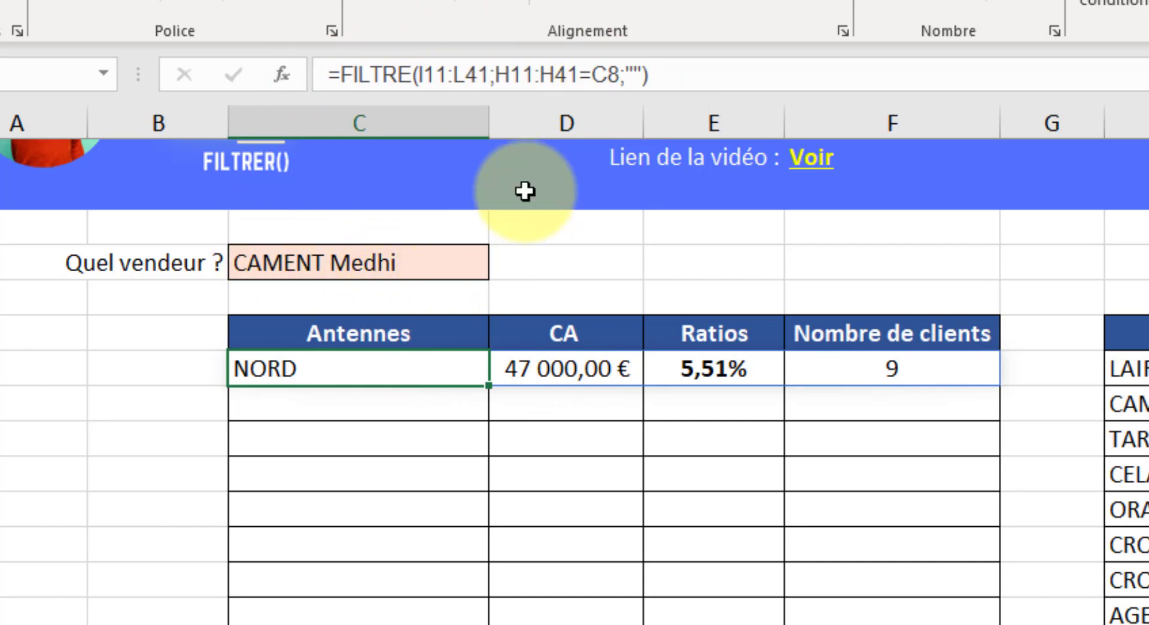
# Step: Change the seller in C8 to the sixth name in the list, and finally to the first name
pyautogui.click(450, 266)
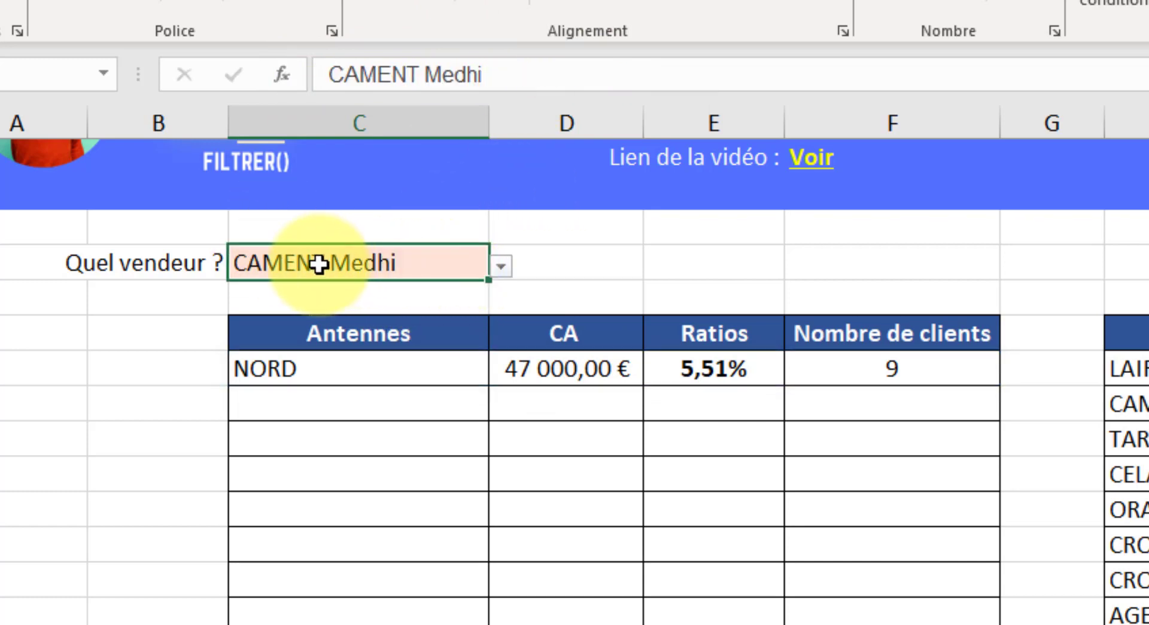
pyautogui.click(501, 267)
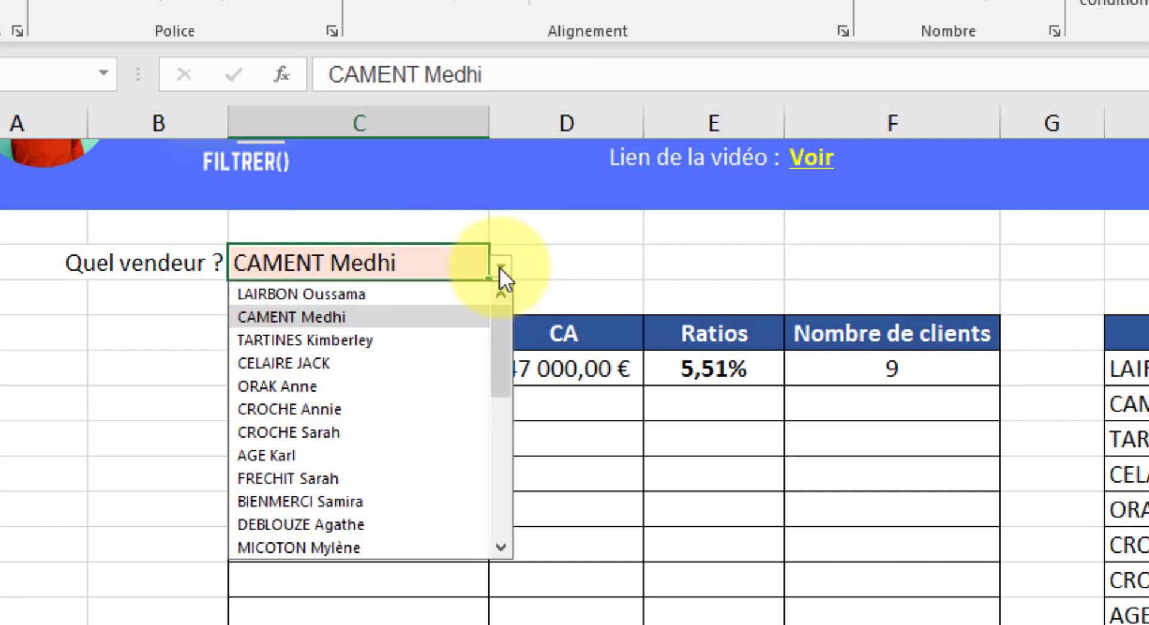
pyautogui.click(285, 409)
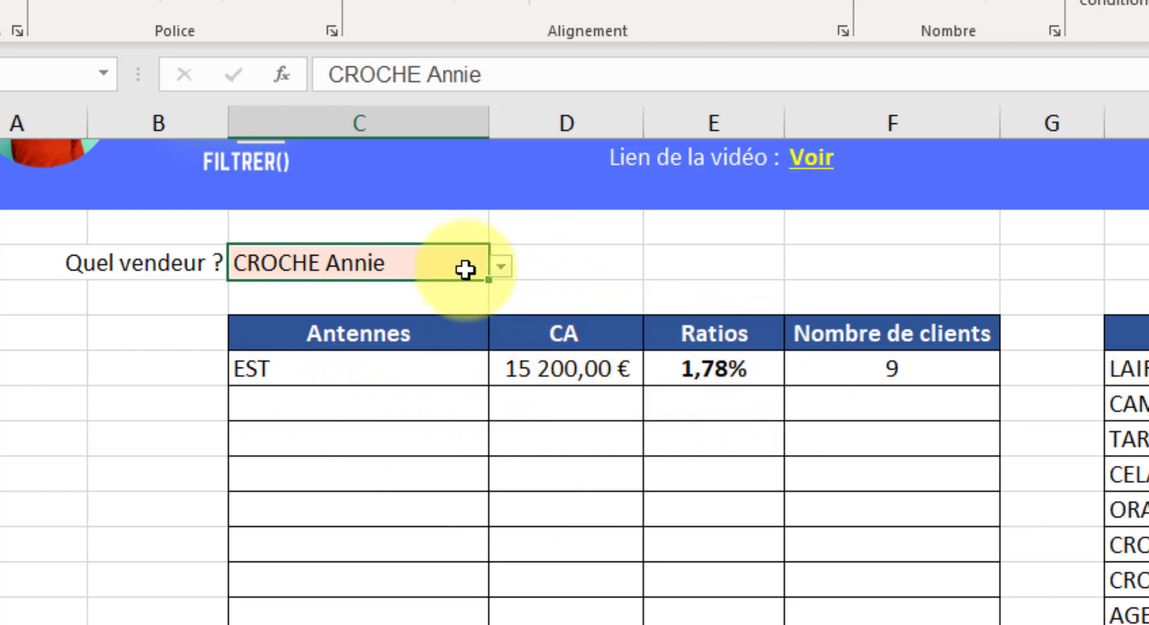
pyautogui.click(500, 267)
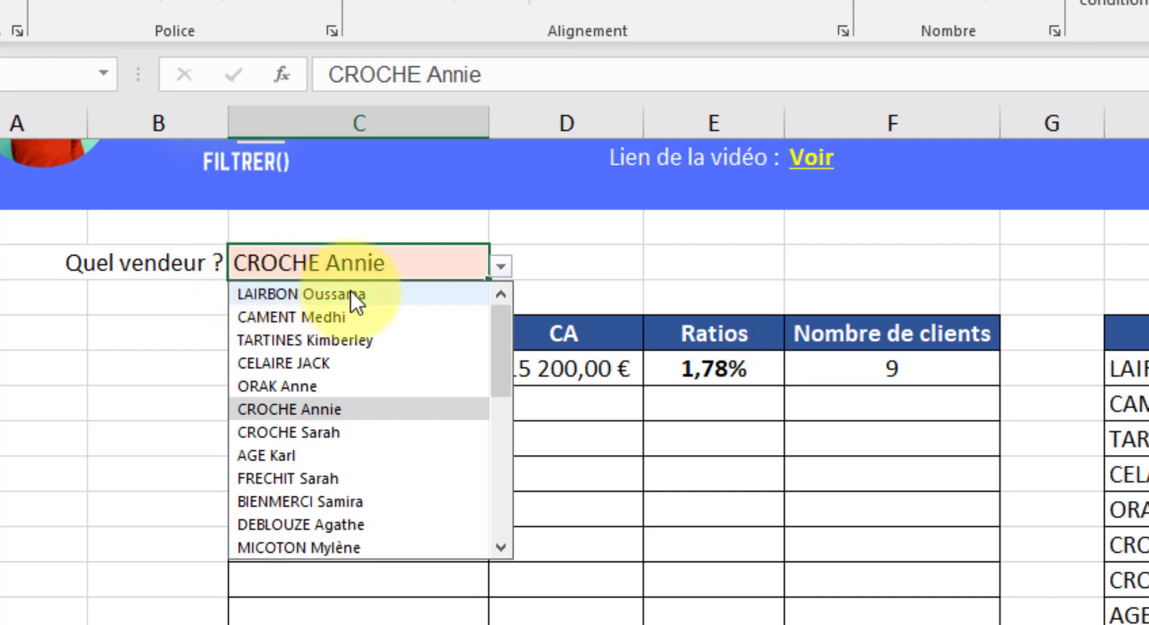
pyautogui.click(324, 294)
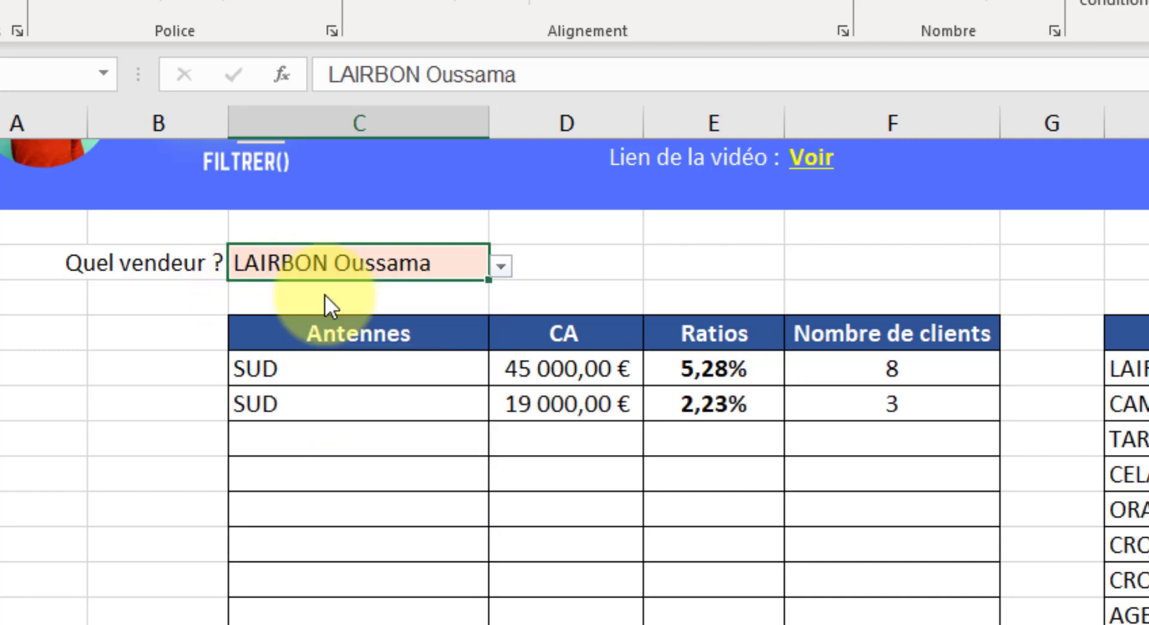